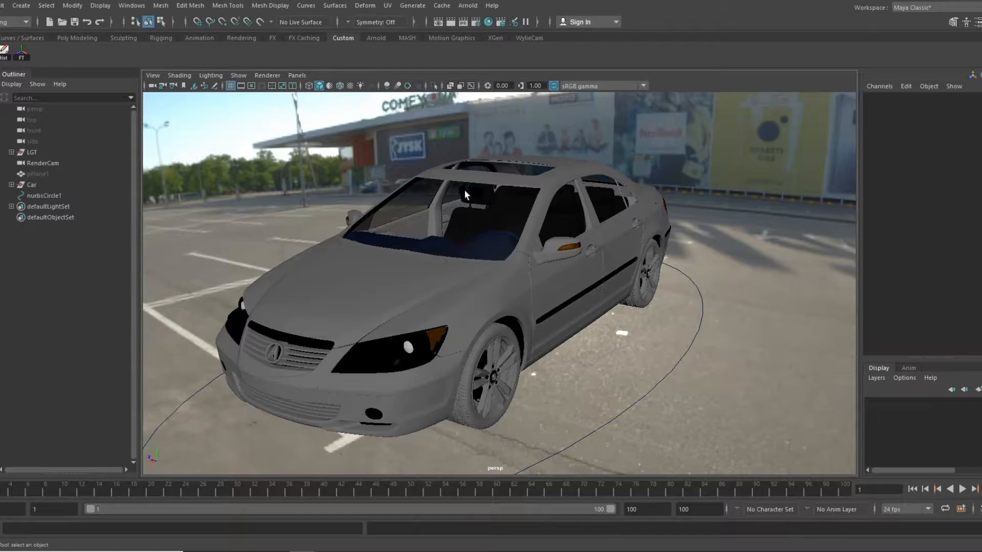
Examine the car model from several angles and select its individual parts, including the front bumper.
alt+drag(489, 364, 505, 341)
click(450, 339)
click(506, 341)
alt+drag(450, 354, 471, 300)
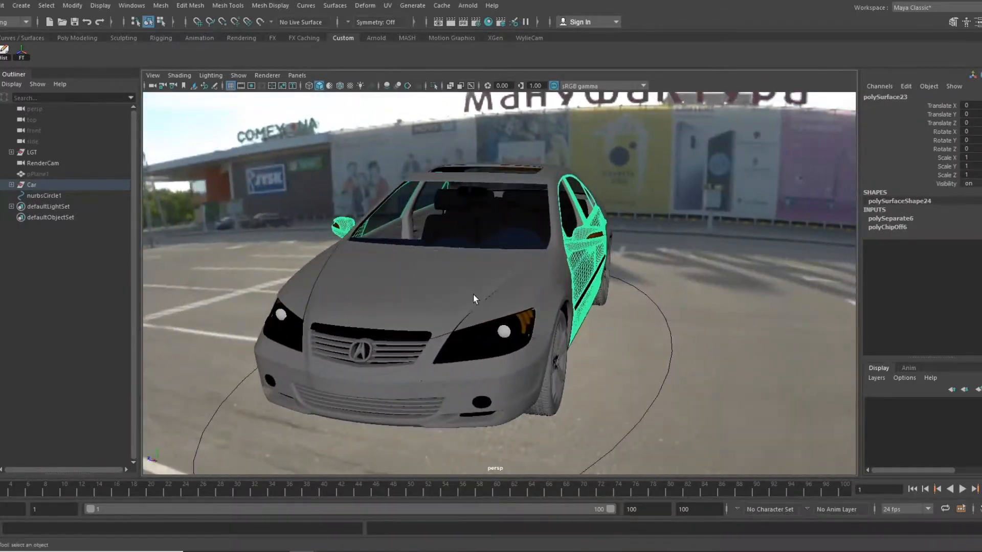
click(440, 338)
mouse_move(440, 337)
alt+mouse_down()
mouse_move(388, 341)
mouse_move(491, 352)
mouse_move(452, 350)
alt+mouse_up()
click(492, 351)
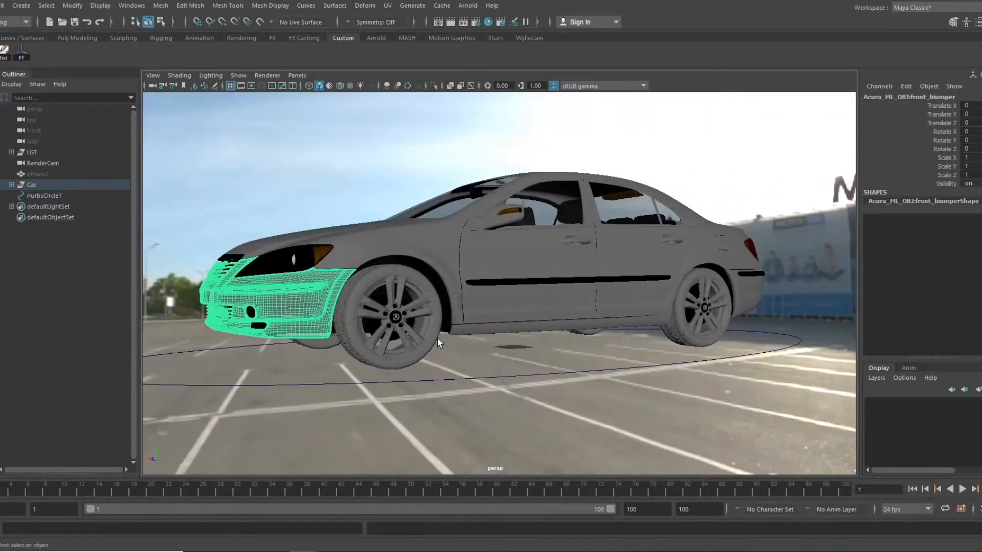
Look through the part groups inside the Car group, including LicensePlate and WheelCap, and collapse the group again.
click(11, 185)
scroll(115, 202, down, 2)
click(54, 229)
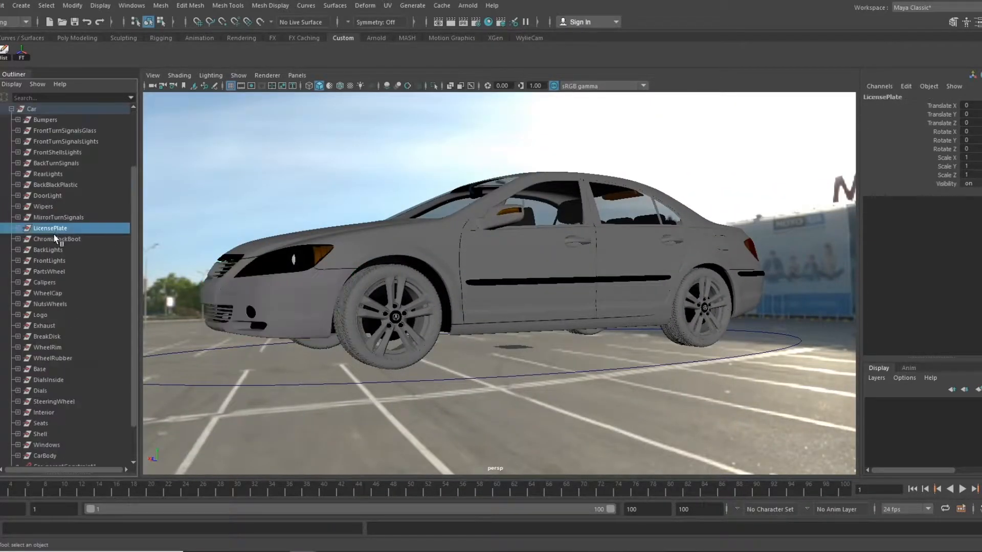
alt+drag(655, 300, 632, 312)
click(51, 294)
alt+drag(418, 325, 485, 353)
click(381, 279)
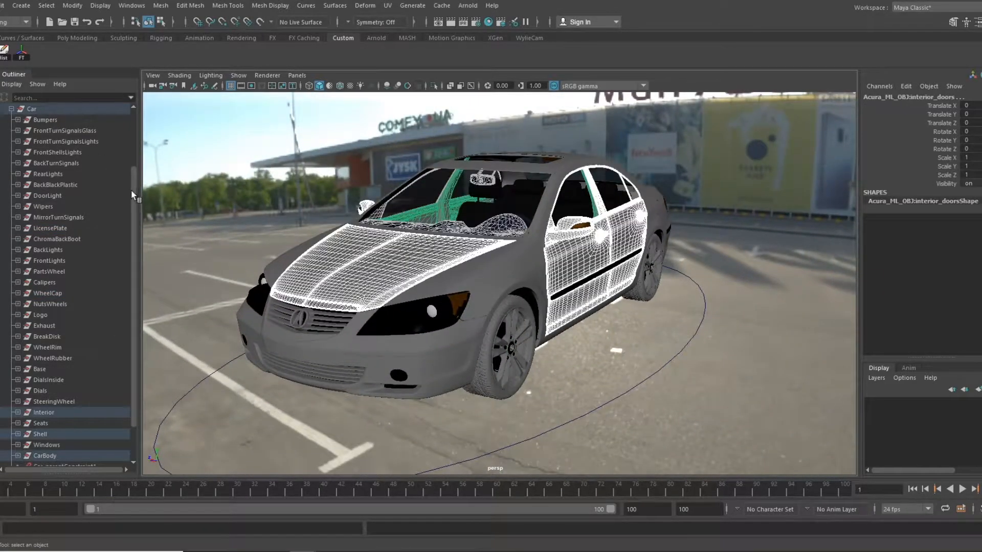
scroll(131, 168, up, 3)
click(11, 149)
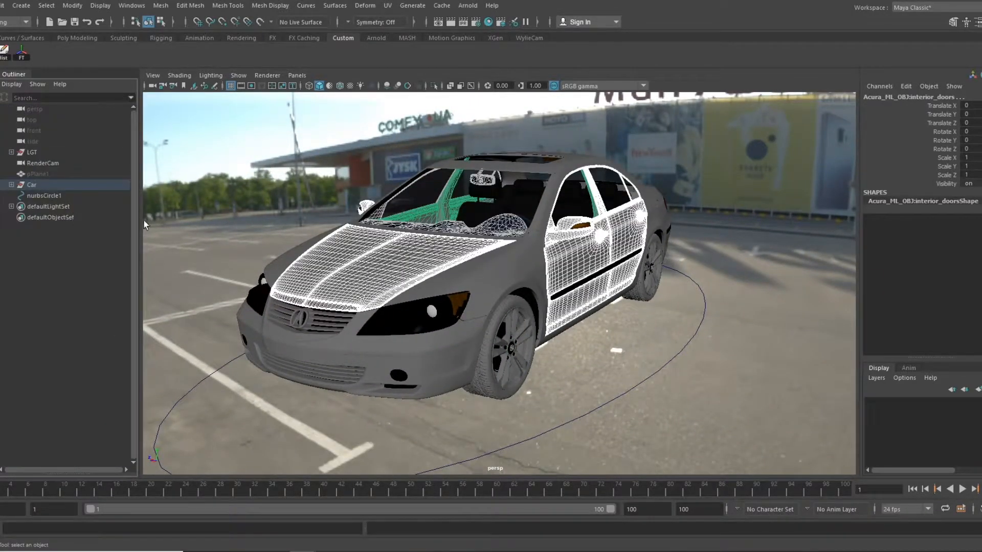
Select the sky dome light surrounding the car, and move the selection up to its LGT parent group.
click(653, 320)
alt+drag(652, 321, 464, 316)
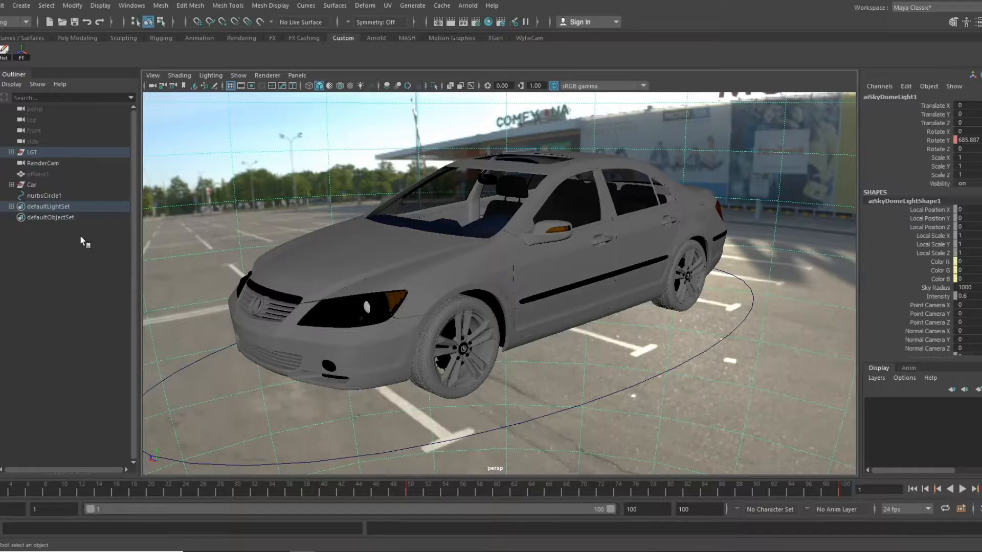
key(Up)
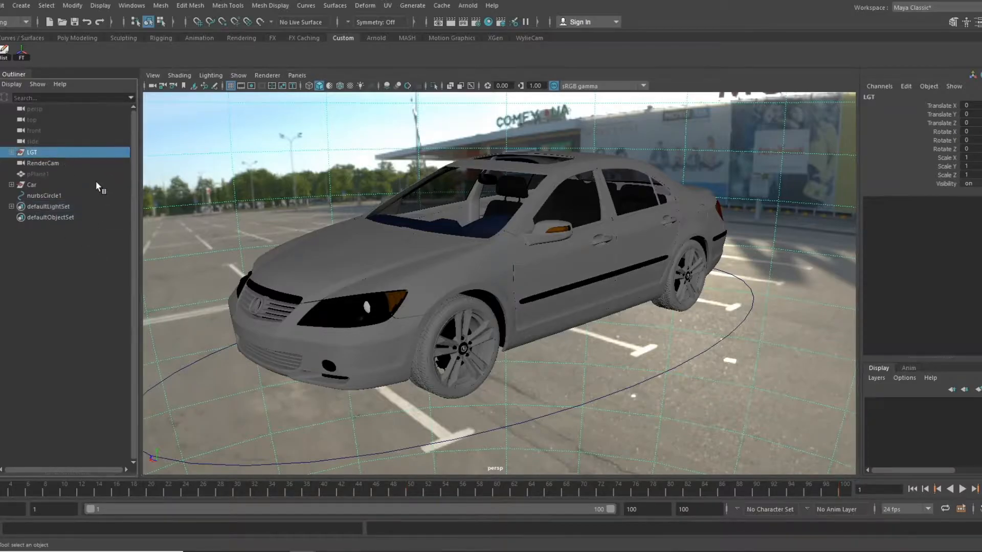
Select the car hood and graph the input and output connections of its aiCarPaint1SG shading group in the Hypershade.
alt+drag(315, 190, 442, 293)
click(443, 293)
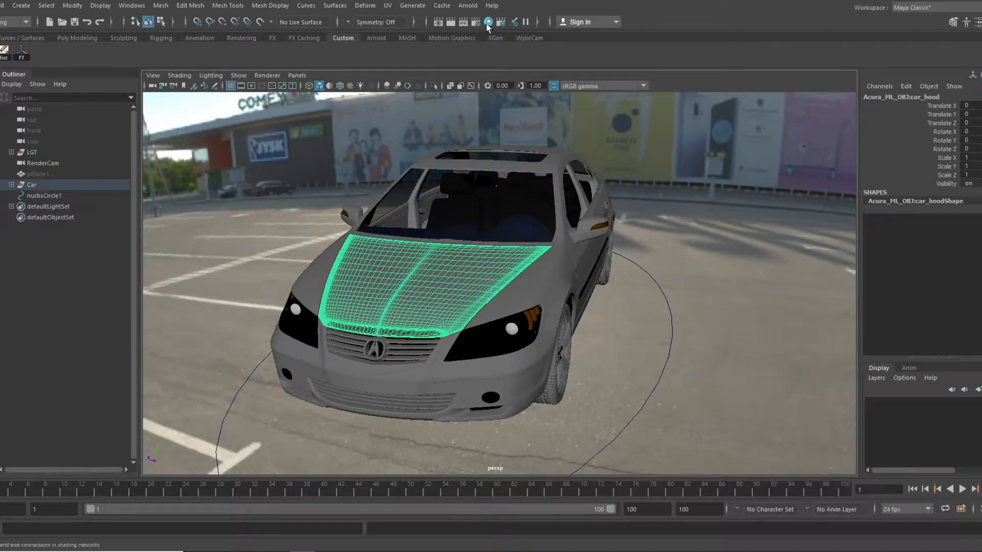
click(488, 22)
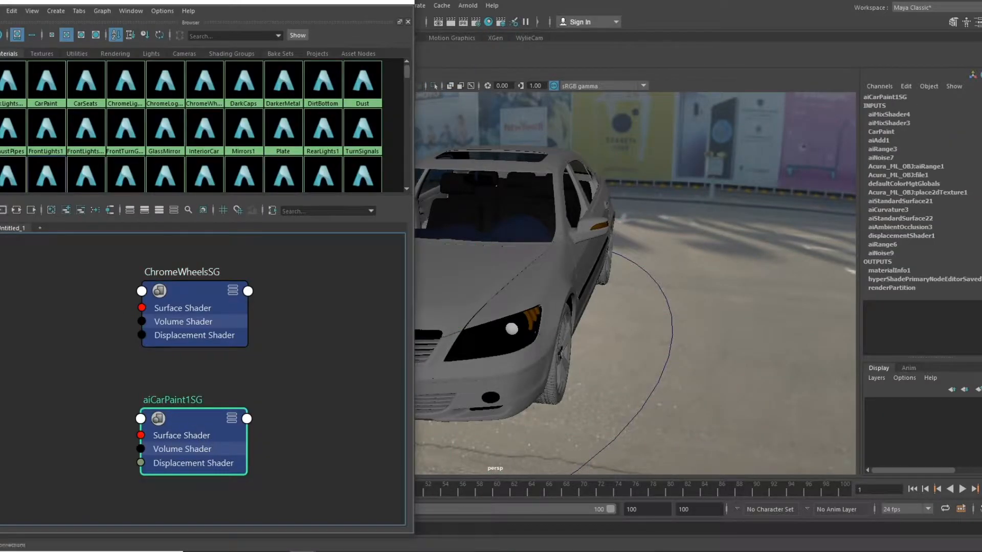
click(17, 210)
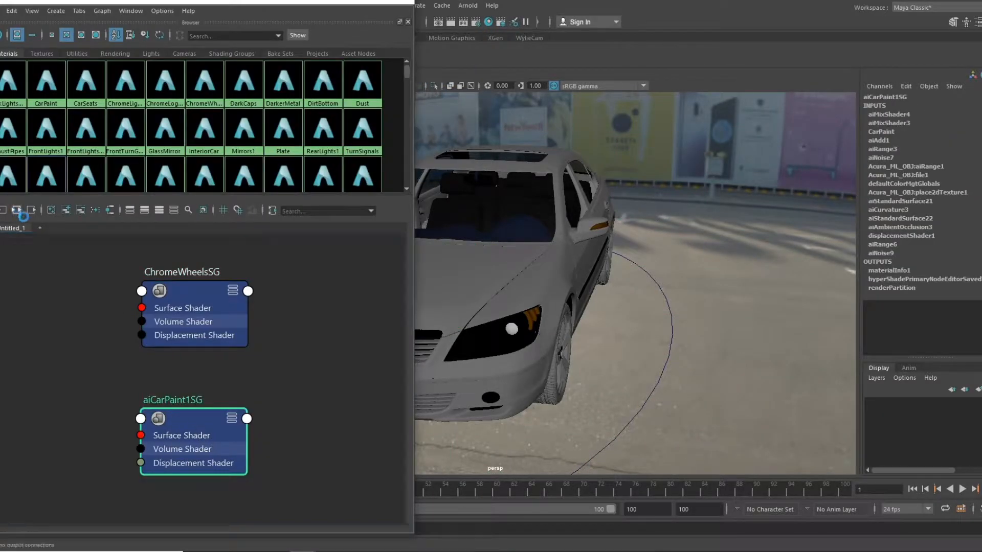
alt+middle_drag(252, 324, 249, 321)
alt+right_drag(209, 325, 253, 315)
click(375, 2)
mouse_move(347, 348)
alt+middle_down()
mouse_move(451, 359)
mouse_move(485, 386)
alt+middle_up()
mouse_move(486, 386)
alt+right_down()
mouse_move(464, 292)
mouse_move(409, 323)
alt+right_up()
alt+middle_drag(409, 323, 411, 372)
key(Tab)
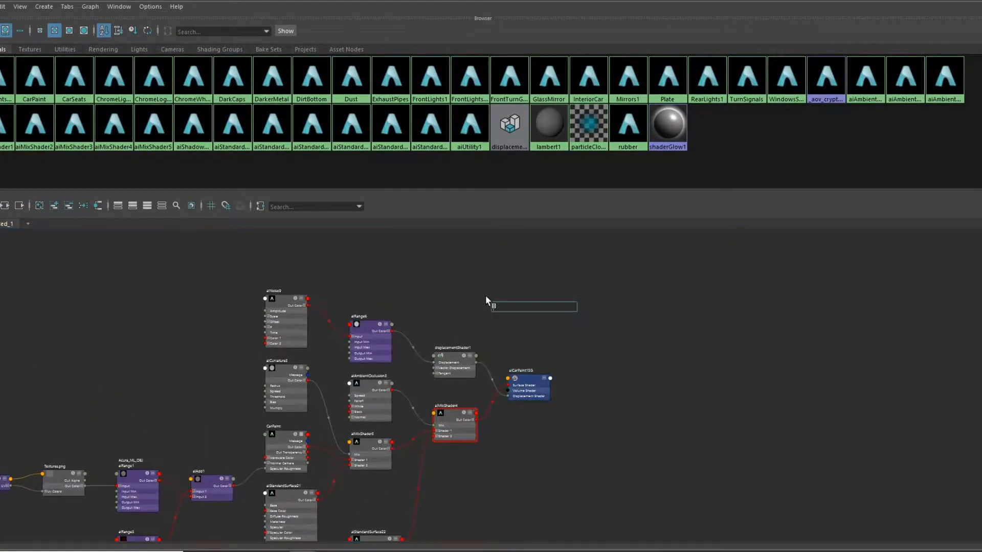
text(ais)
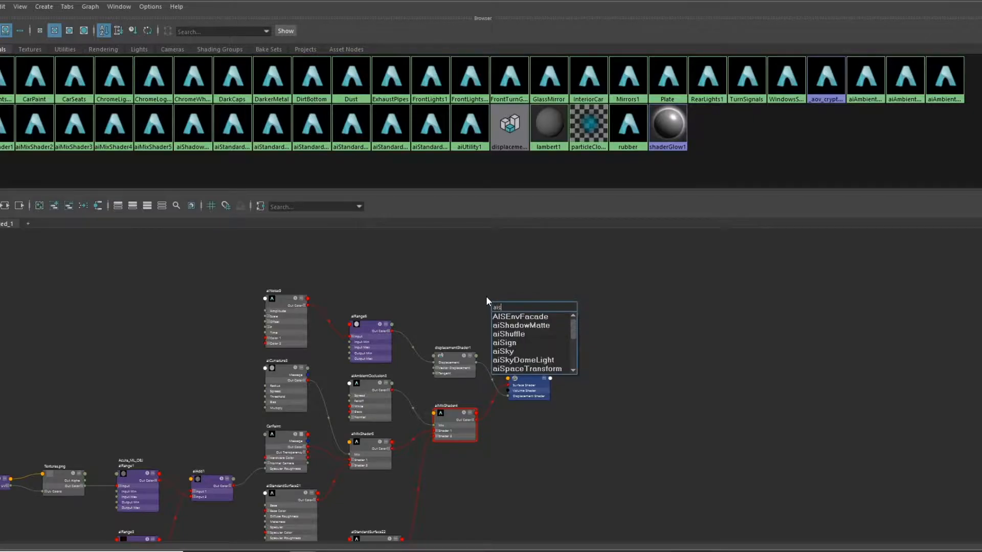
text(t)
key(Down)
key(Down)
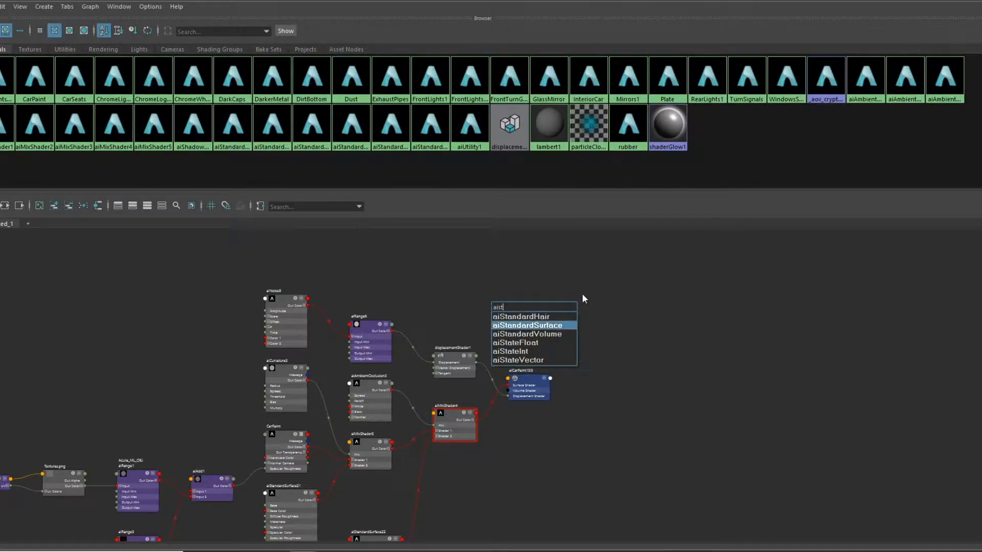
click(625, 319)
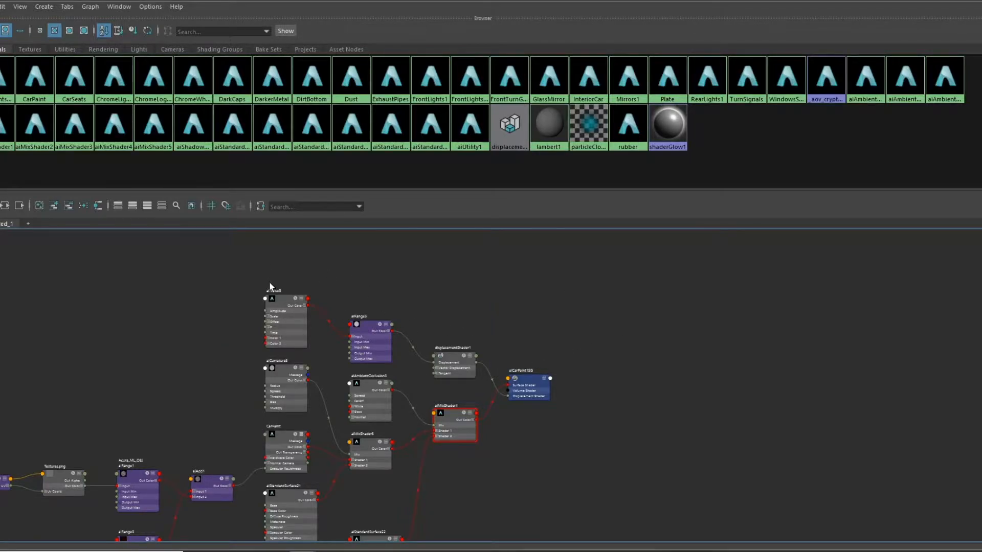
Examine the car paint shader network, including the texture, range and noise nodes feeding the CarPaint and standard surface shaders.
drag(224, 283, 1, 521)
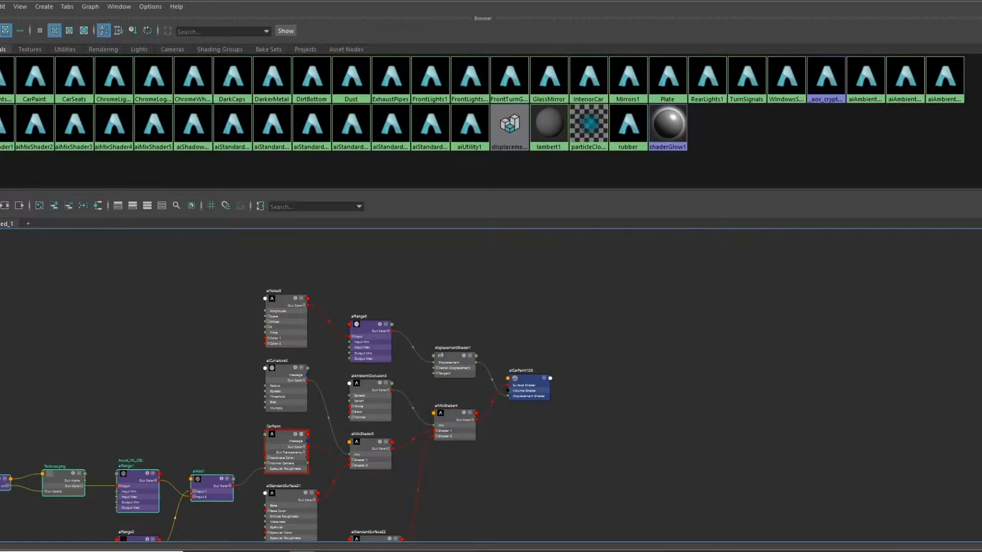
alt+middle_drag(231, 370, 312, 228)
scroll(361, 338, down, 2)
mouse_move(361, 339)
mouse_down()
mouse_move(339, 367)
mouse_move(342, 339)
mouse_up()
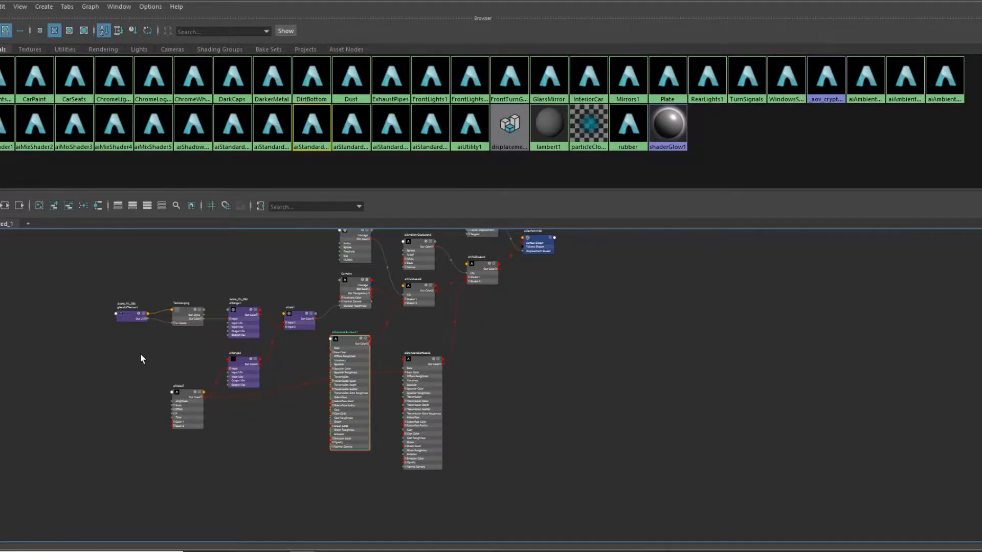
alt+middle_drag(250, 311, 268, 352)
mouse_move(234, 354)
alt+right_down()
mouse_move(305, 335)
mouse_move(228, 356)
alt+right_up()
alt+middle_drag(269, 341, 248, 369)
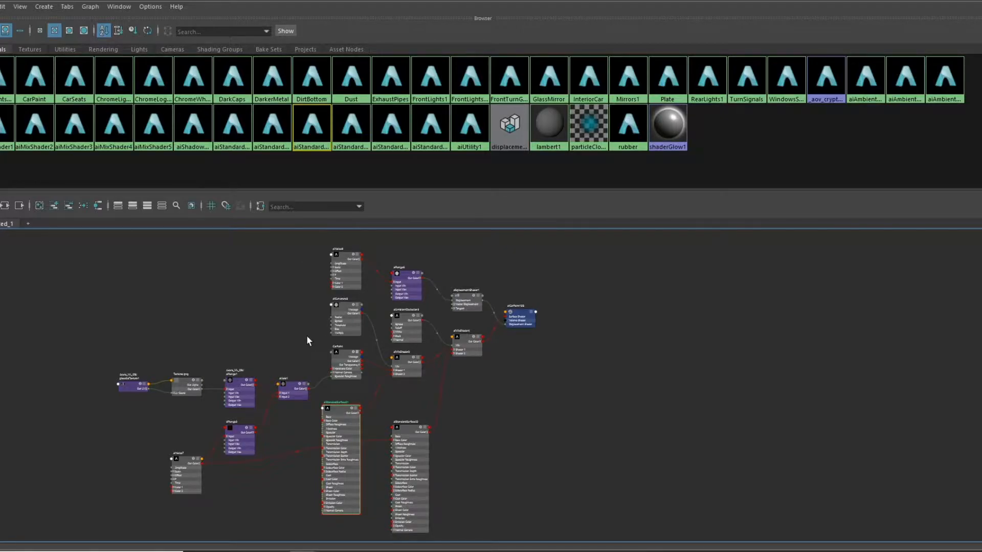
drag(86, 335, 286, 498)
click(271, 321)
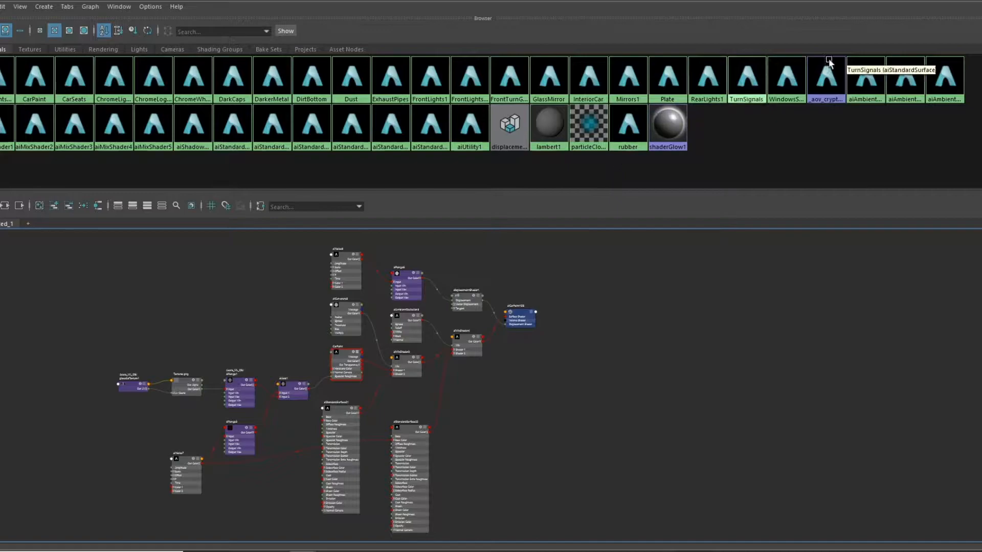
Return to the scene and render the perspective view in the Arnold RenderView, framing the front wheel and headlight.
click(979, 13)
alt+drag(350, 285, 440, 312)
alt+drag(628, 275, 473, 275)
click(468, 6)
click(487, 39)
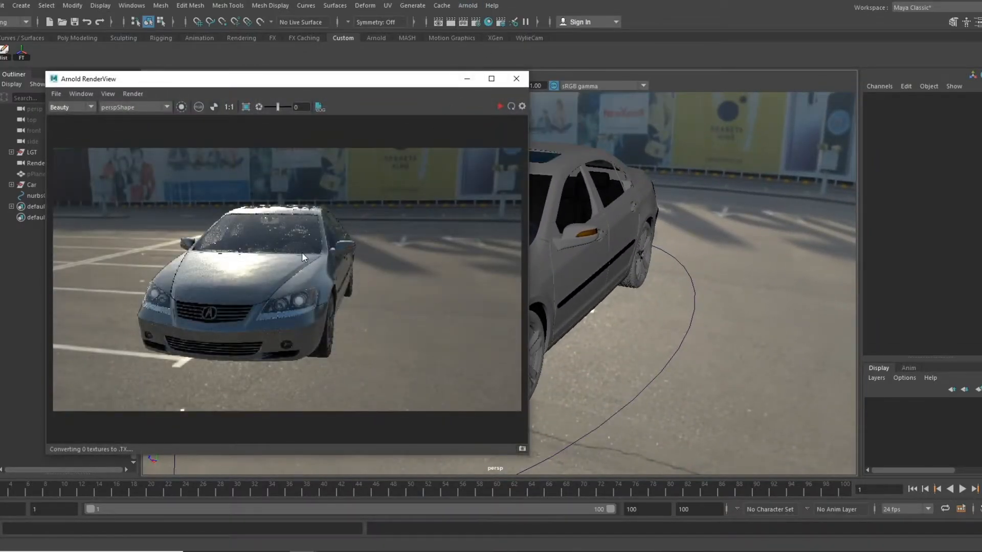
alt+drag(601, 316, 657, 278)
alt+right_drag(657, 278, 760, 280)
alt+drag(741, 281, 716, 306)
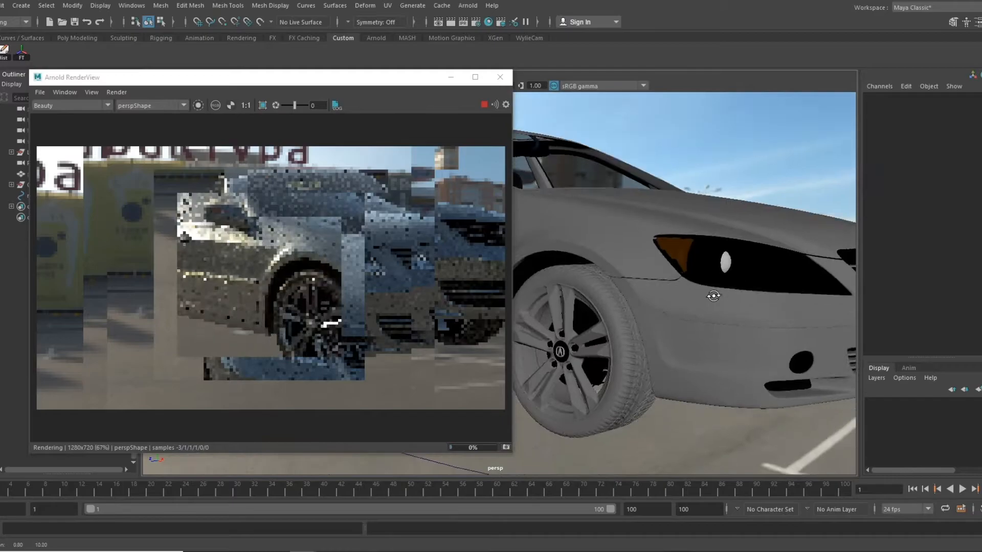
Inspect the door paint with a cropped region render around the front door, and switch back to full-frame rendering.
drag(277, 224, 190, 297)
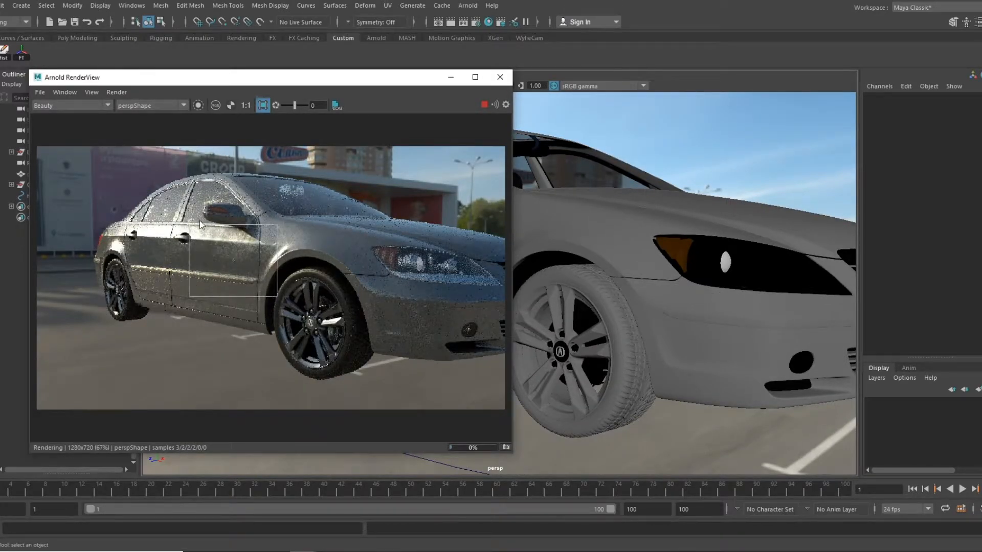
scroll(219, 269, up, 3)
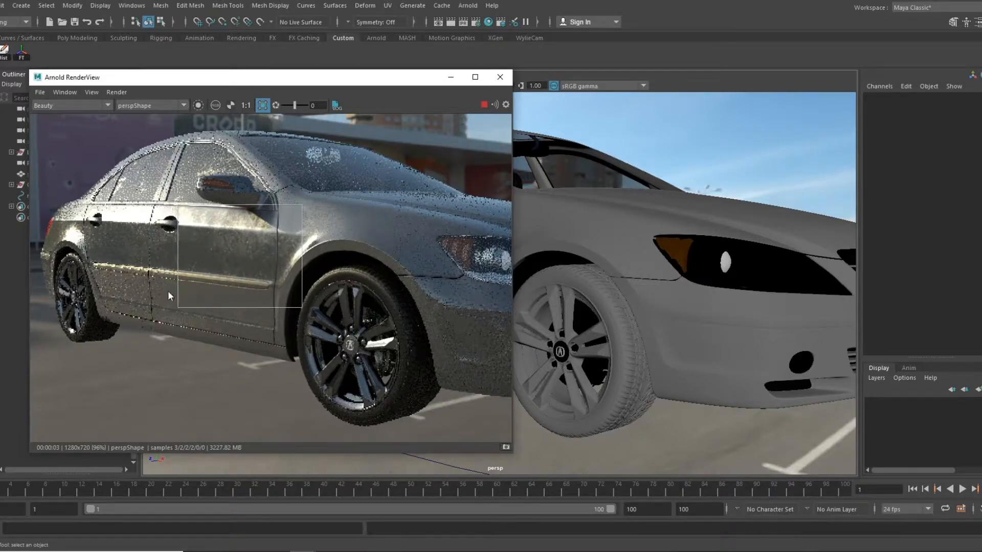
click(484, 105)
click(484, 104)
click(263, 105)
Check the live render of the car from side and front angles, picking the door panel and headlight glass in it.
alt+drag(690, 238, 599, 266)
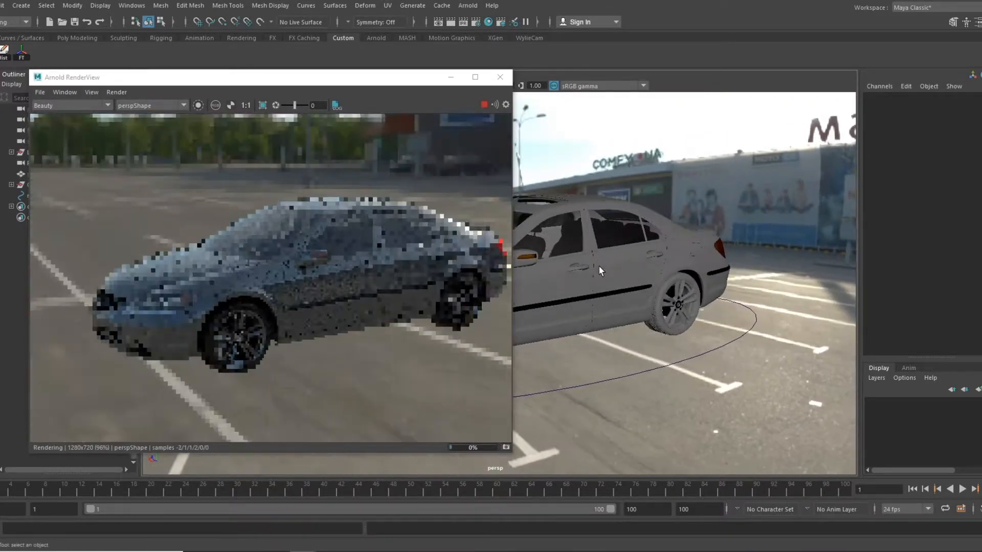
click(392, 293)
alt+drag(604, 307, 509, 295)
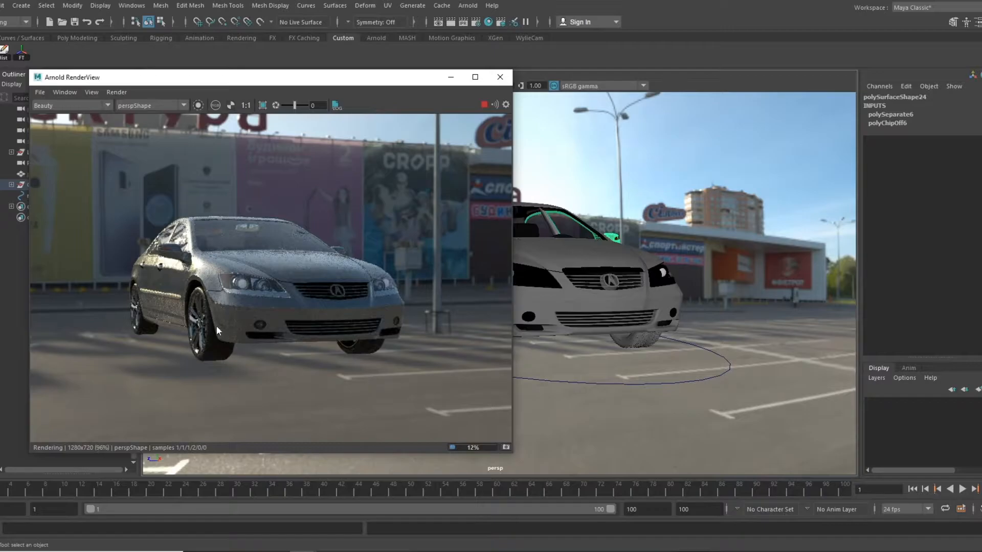
click(241, 283)
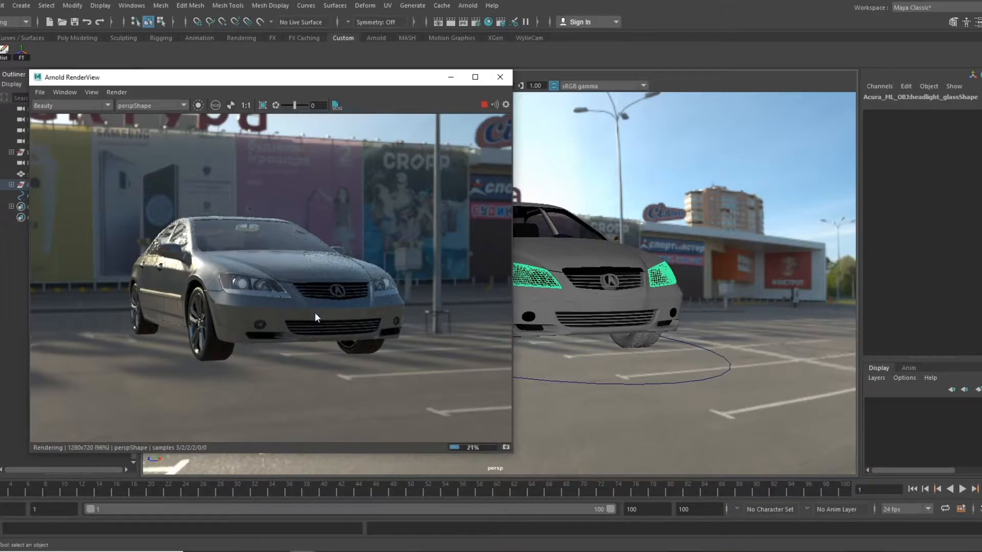
alt+drag(542, 286, 566, 290)
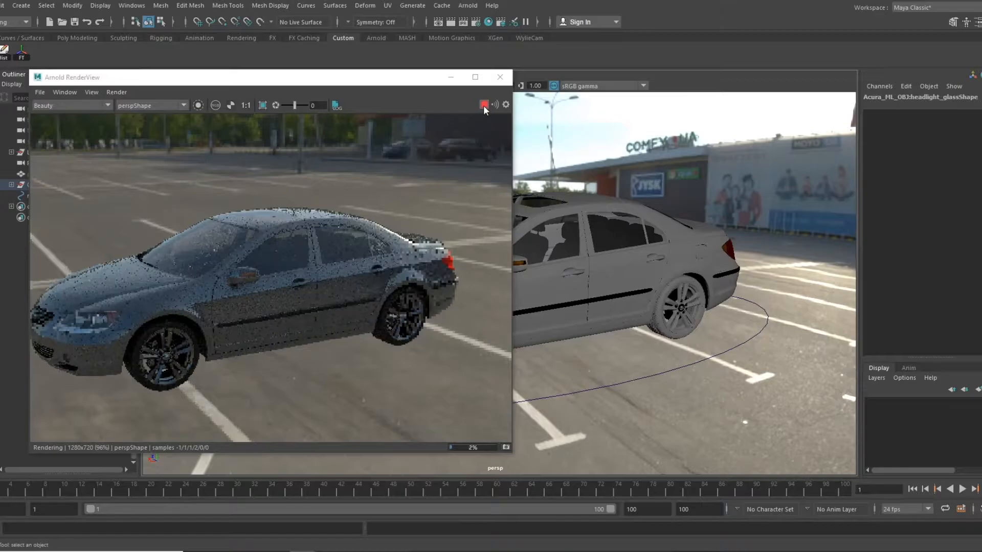
Close the Arnold RenderView and clear the selection in the car scene.
click(499, 76)
alt+drag(313, 313, 345, 314)
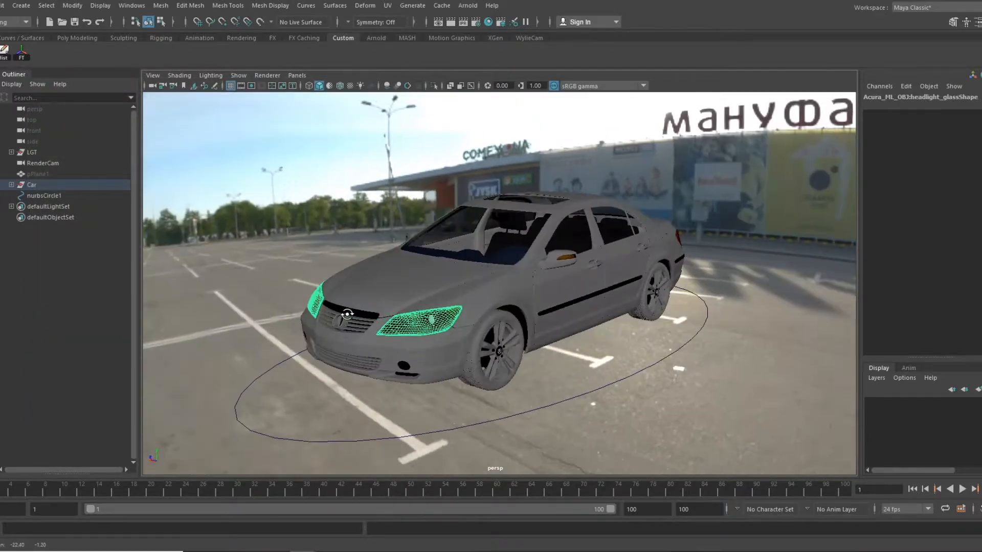
click(320, 258)
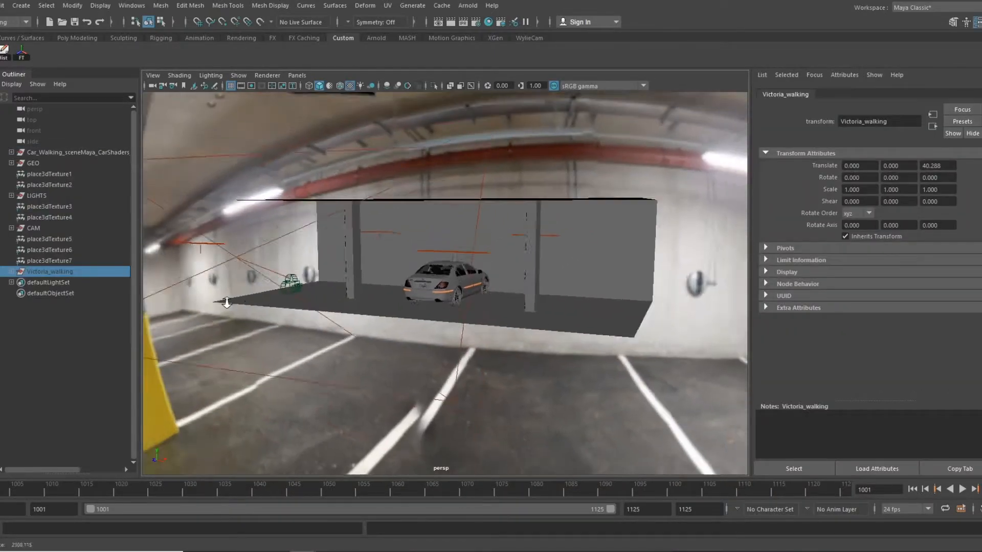
Look through Camera01 in the parking garage scene and scrub the animation to frame 1077.
alt+drag(460, 285, 403, 296)
scroll(403, 295, up, 3)
click(297, 75)
mouse_move(357, 86)
click(424, 87)
key(alt+v)
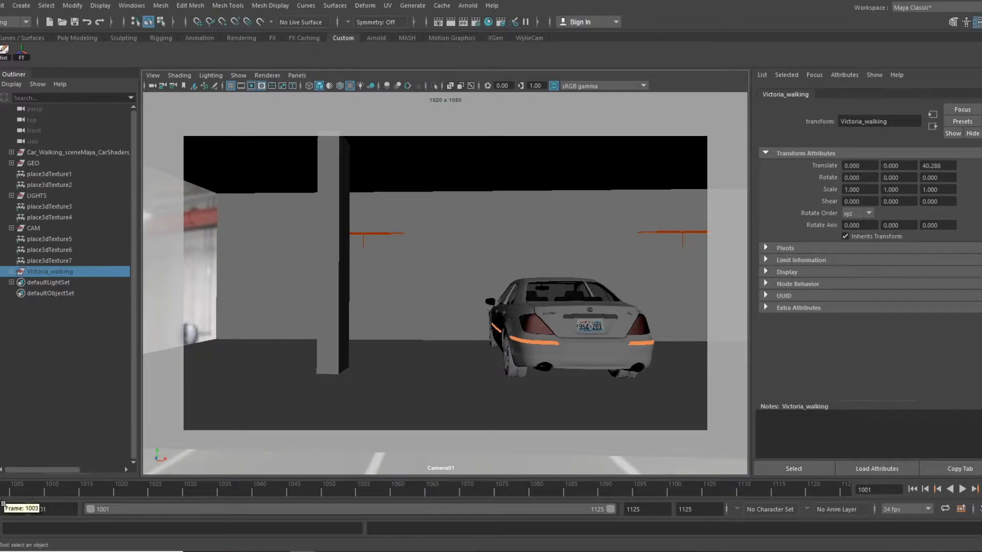
drag(257, 465, 309, 306)
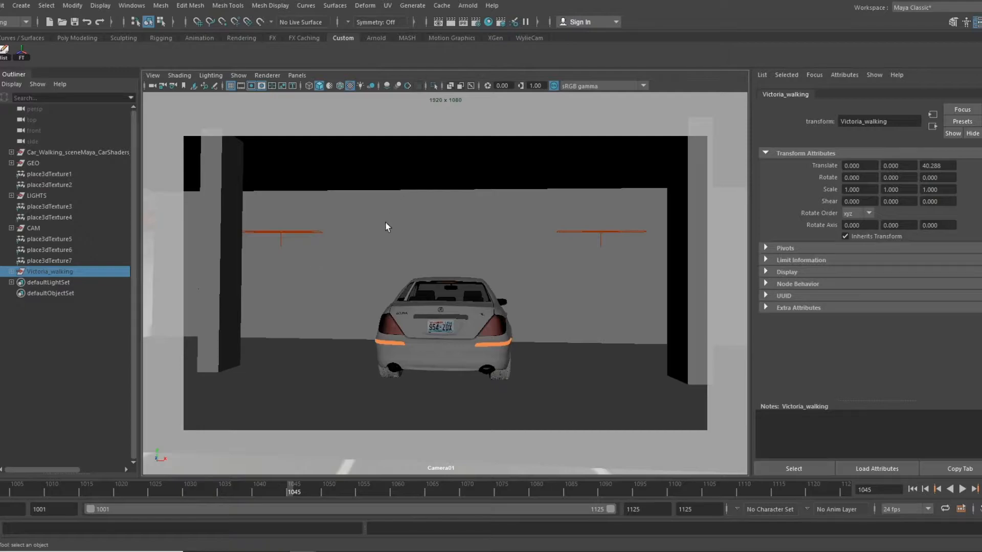
drag(111, 496, 515, 463)
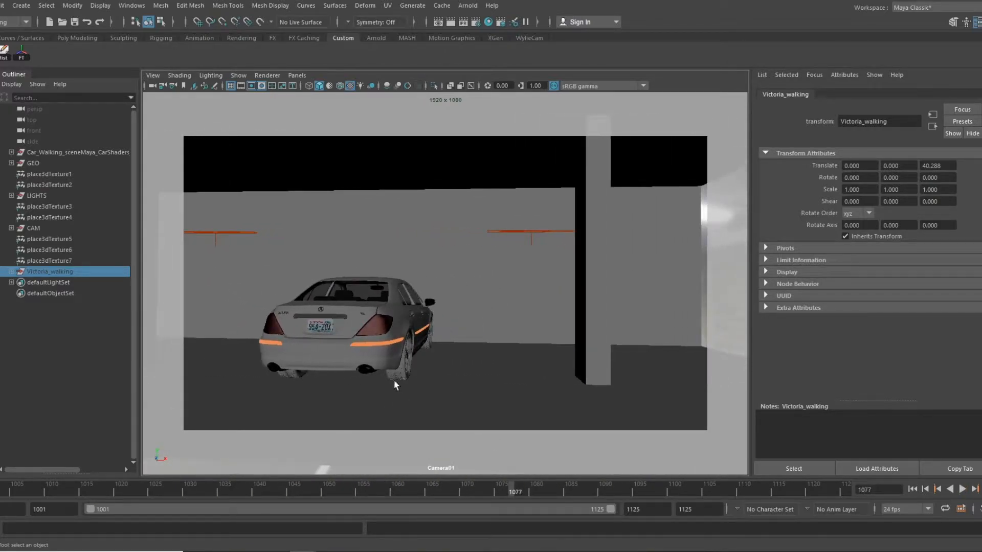
Switch back to the perspective view and examine the garage geometry inside the surrounding sky dome environment.
click(297, 75)
mouse_move(379, 85)
click(427, 95)
mouse_move(498, 294)
alt+mouse_down()
mouse_move(409, 303)
mouse_move(346, 259)
mouse_move(463, 325)
mouse_move(607, 257)
mouse_move(561, 295)
mouse_move(499, 311)
alt+mouse_up()
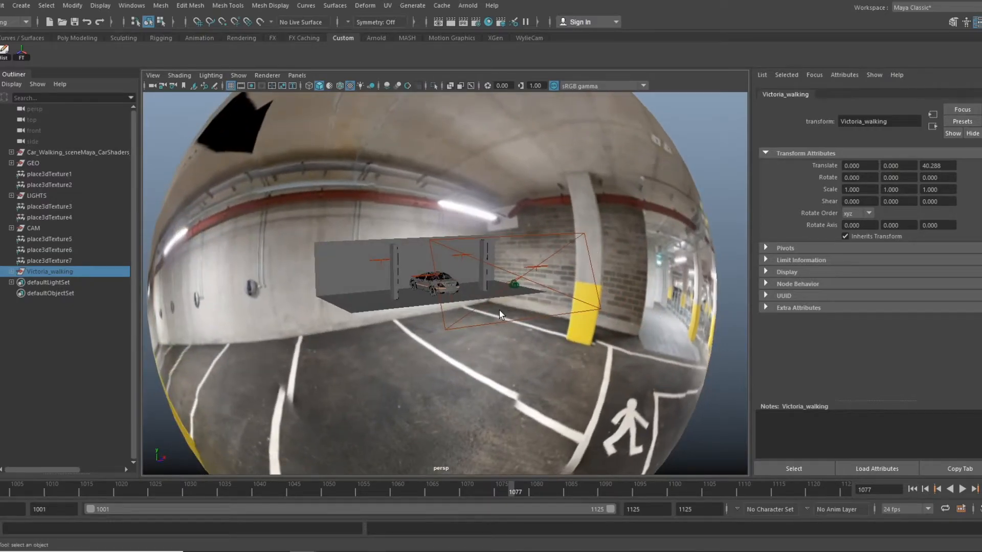
alt+drag(477, 290, 376, 306)
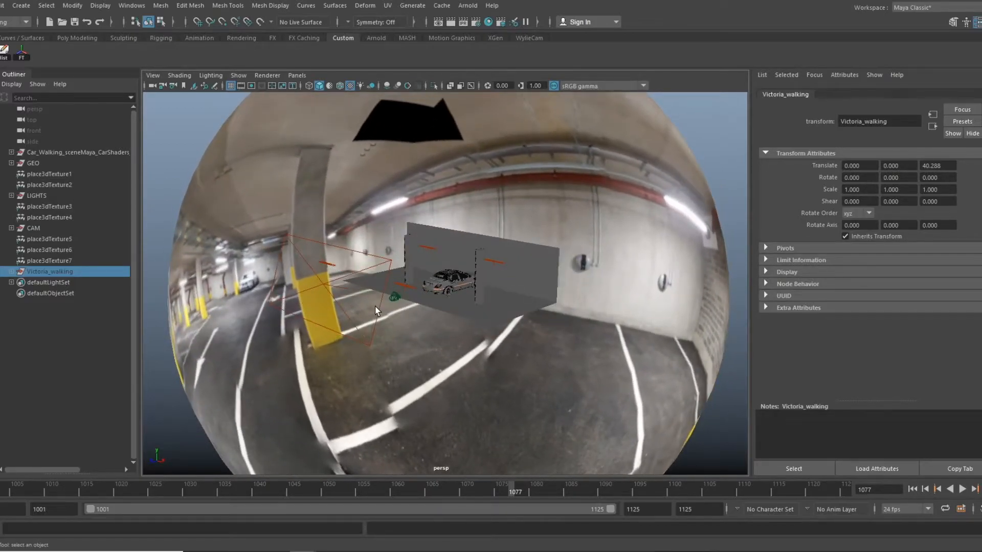
alt+right_drag(376, 306, 573, 267)
alt+drag(573, 267, 276, 204)
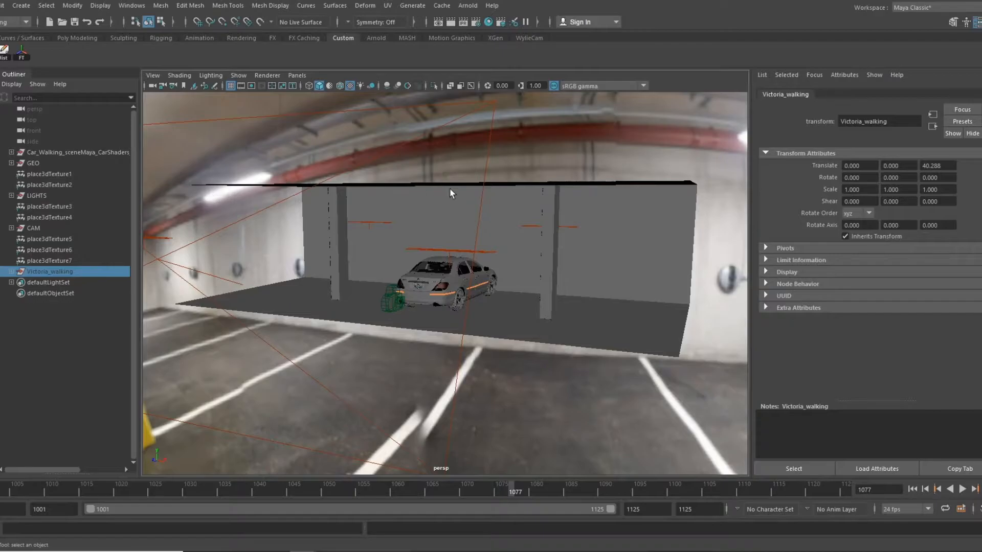
Inspect the area lights placed around the parked car from both sides of the garage, selecting areaLight5.
alt+drag(433, 187, 557, 175)
alt+drag(627, 265, 612, 259)
alt+drag(564, 216, 520, 224)
click(520, 224)
alt+drag(425, 228, 234, 314)
click(234, 314)
click(154, 300)
alt+drag(159, 298, 320, 204)
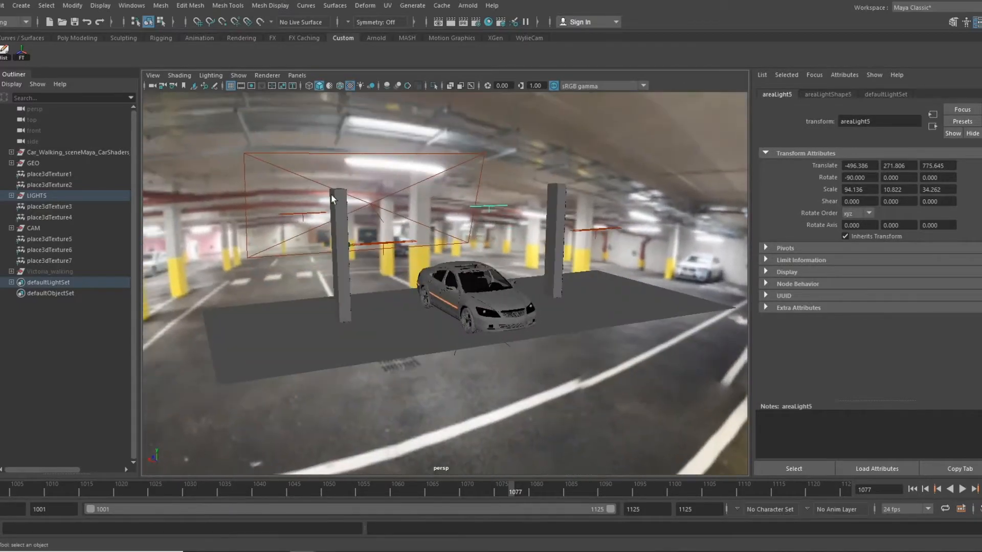
Inspect the area lights around the garage, clear the selection, and view the parked car from behind.
alt+drag(634, 223, 456, 235)
alt+drag(335, 229, 698, 131)
click(282, 259)
click(349, 147)
click(700, 132)
scroll(594, 217, up, 15)
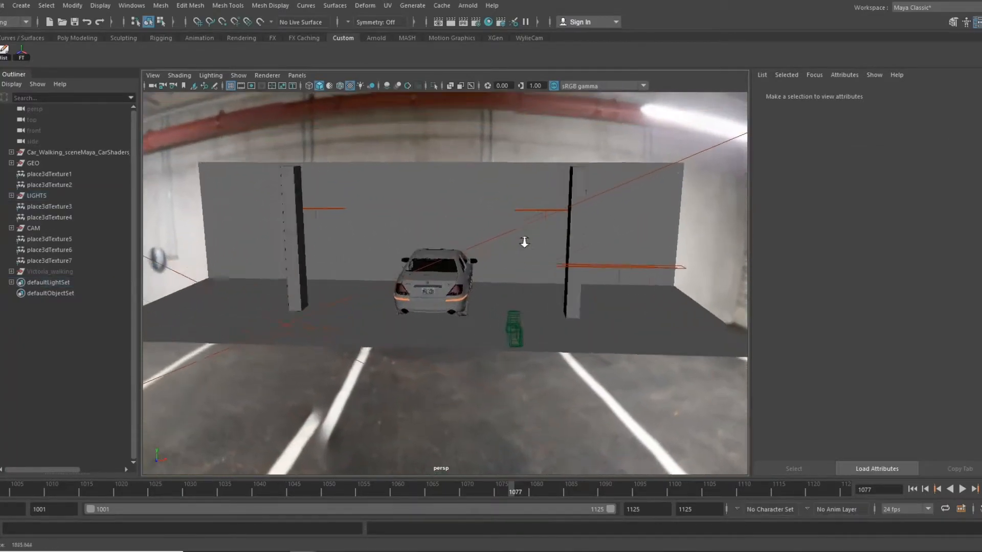
alt+drag(454, 284, 446, 219)
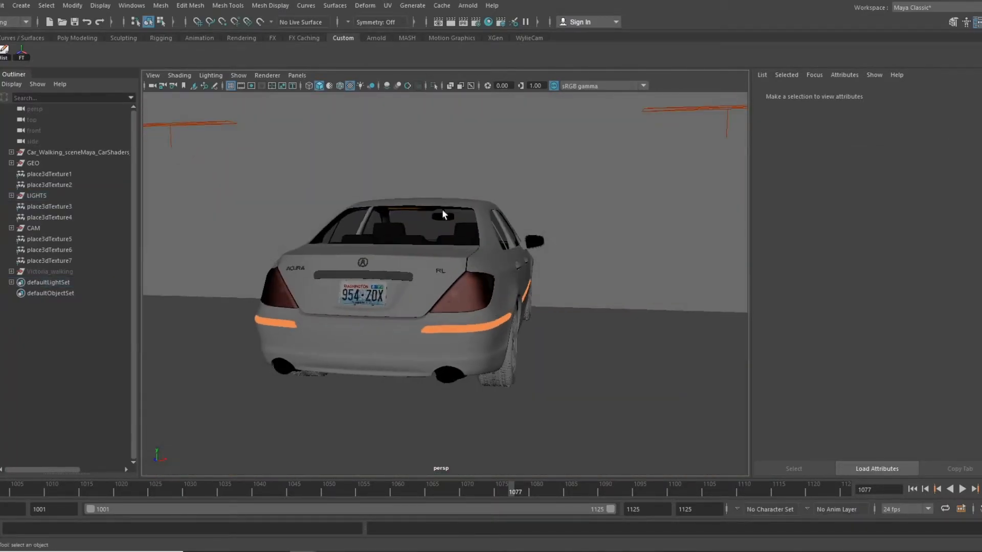
Look through Camera01 and scrub the animation to frame 1056.
click(302, 75)
click(433, 88)
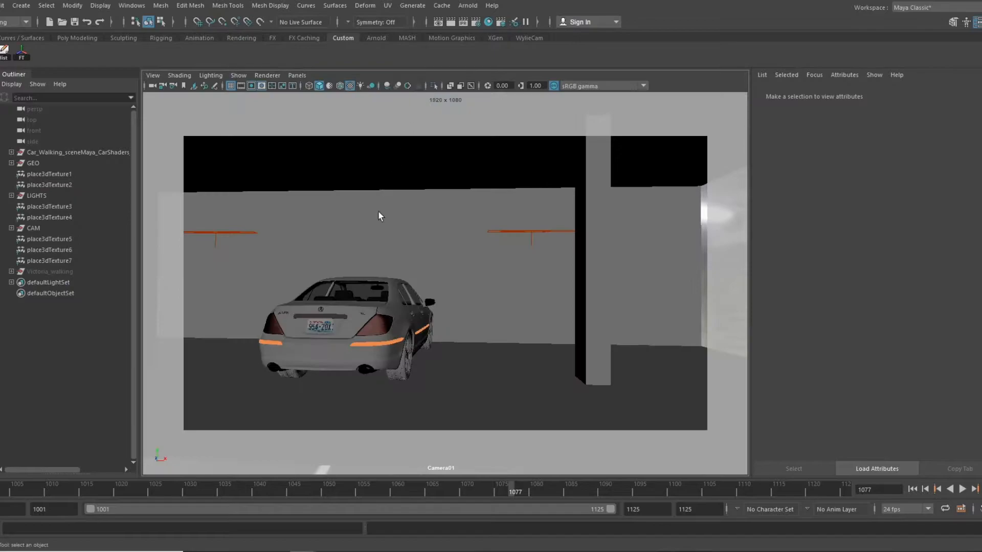
drag(158, 494, 370, 492)
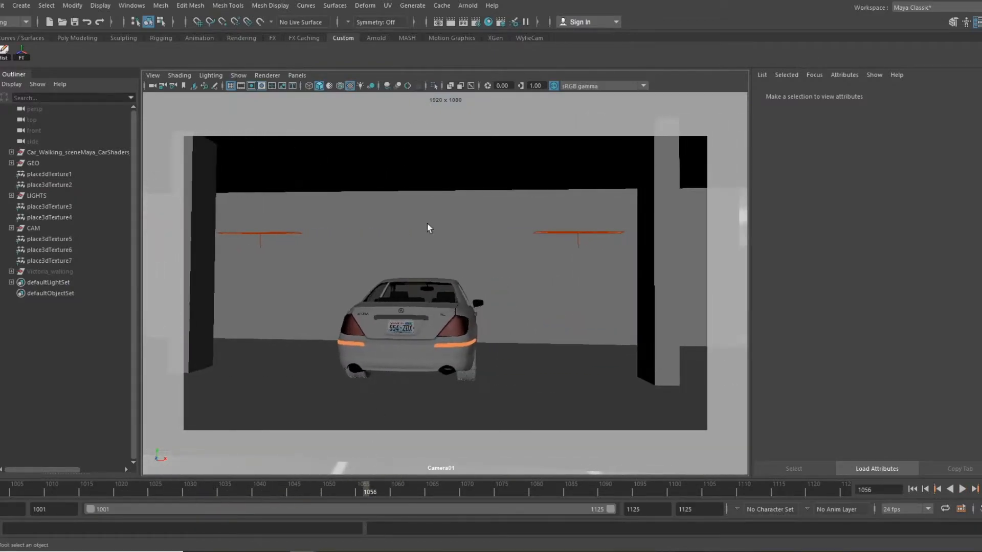
Preview the Camera01 shot at frame 1056 in the Arnold RenderView, stop the render and close the view.
click(467, 5)
click(523, 36)
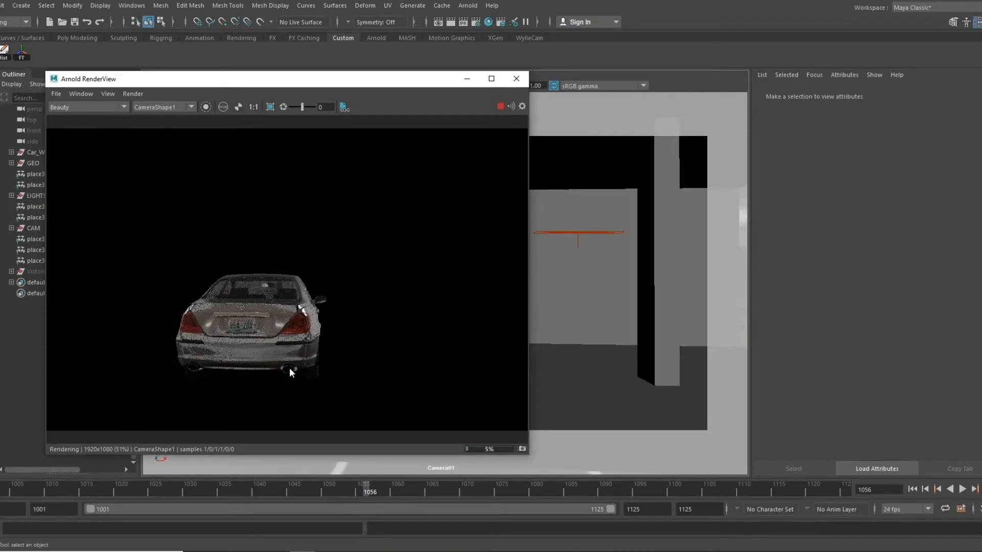
drag(292, 81, 538, 63)
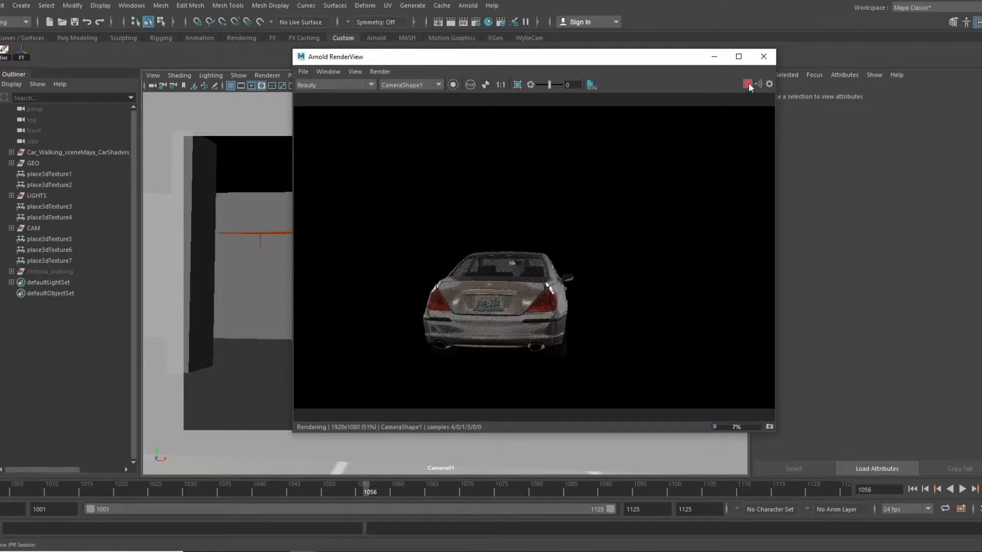
click(762, 57)
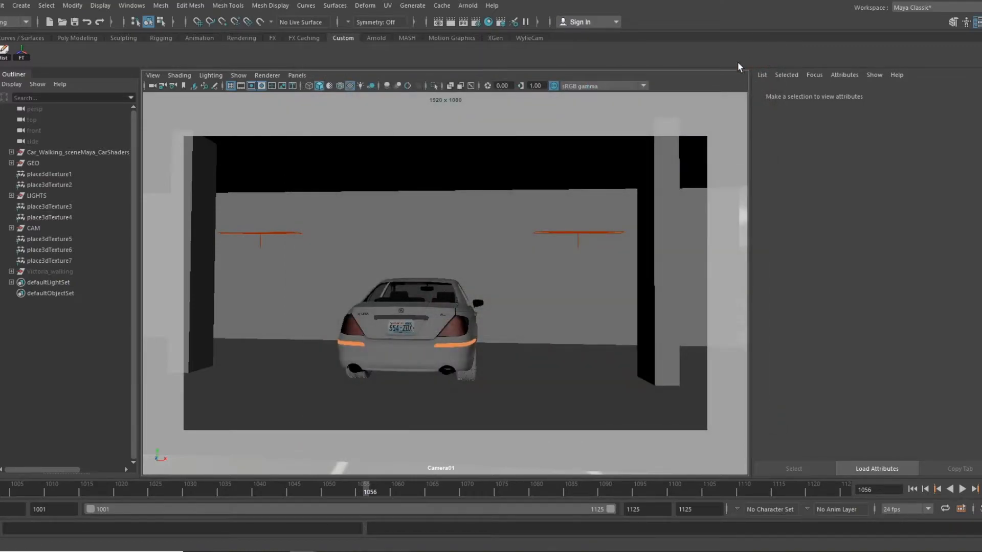
Unhide the walking woman group, clear the selection, and scrub the animation to frame 1012.
click(65, 273)
key(h)
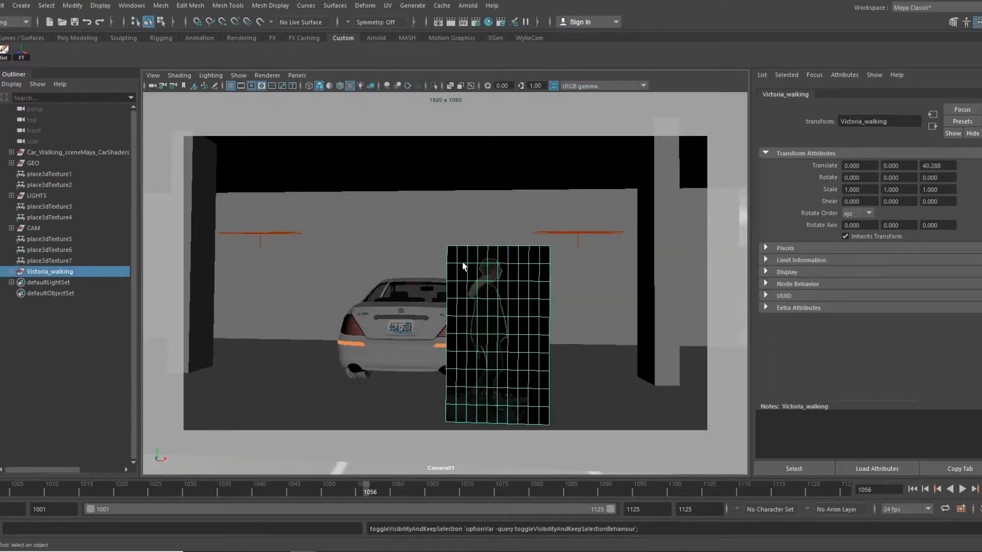
click(123, 377)
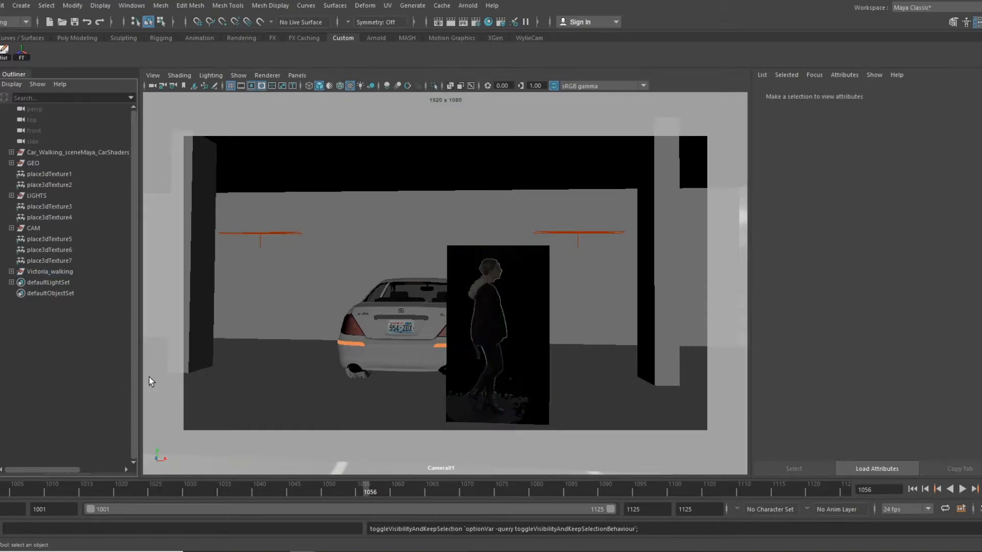
drag(340, 491, 65, 490)
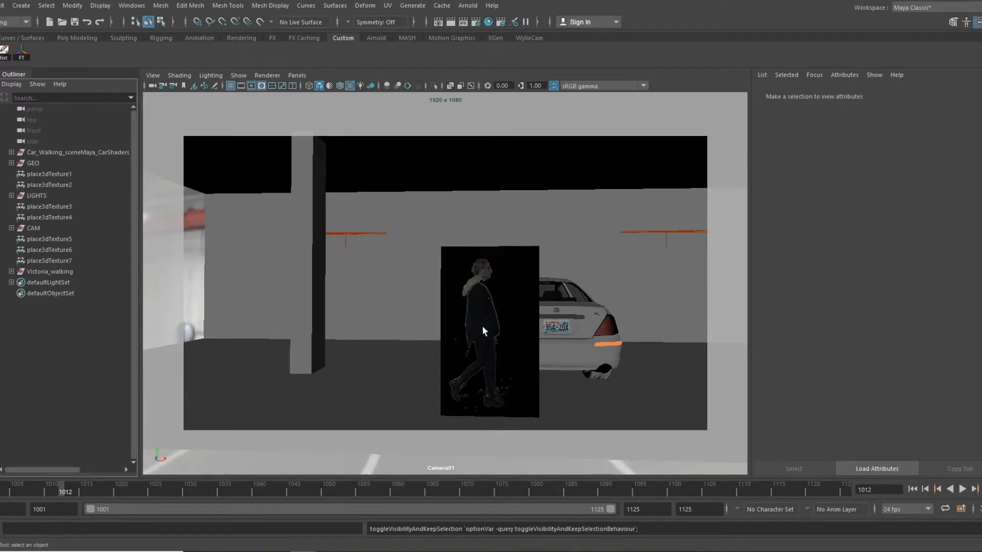
Select the walking woman's image plate to check its keyframes, and scrub the animation through frame 1063 to frame 1054.
click(477, 313)
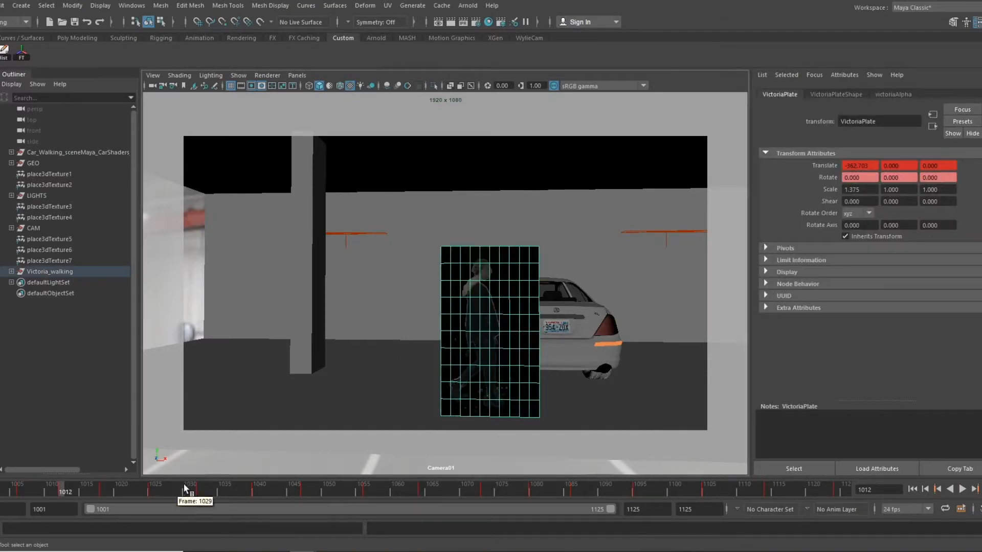
drag(58, 491, 415, 486)
click(732, 266)
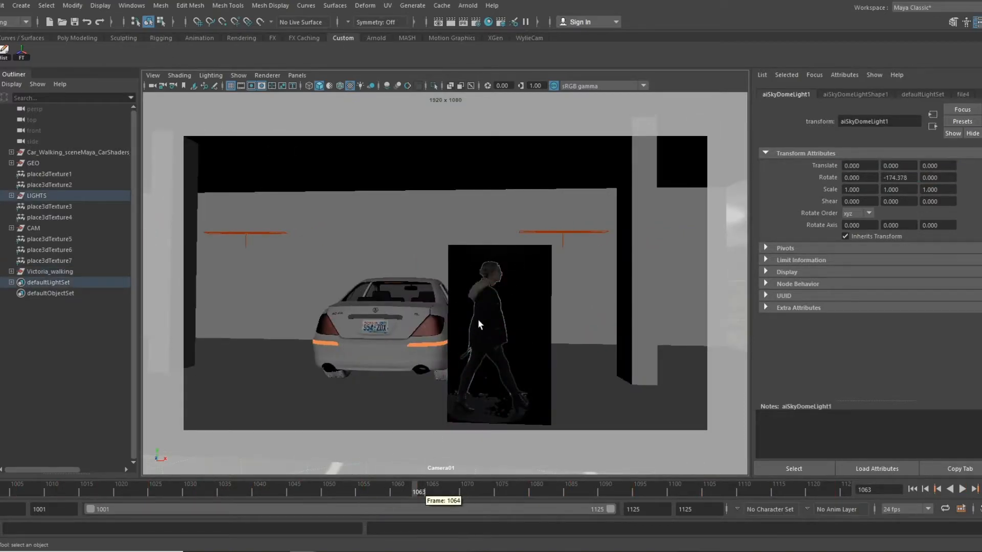
click(472, 369)
drag(416, 491, 356, 460)
Switch to the perspective view, frame the car's rear beside the walking woman's plate, and scrub to frame 1017.
click(297, 75)
mouse_move(327, 84)
click(429, 98)
alt+drag(526, 313, 484, 308)
alt+right_drag(484, 308, 216, 311)
alt+drag(371, 313, 397, 264)
alt+drag(448, 198, 519, 179)
alt+middle_drag(292, 222, 425, 221)
click(171, 224)
alt+drag(489, 275, 650, 280)
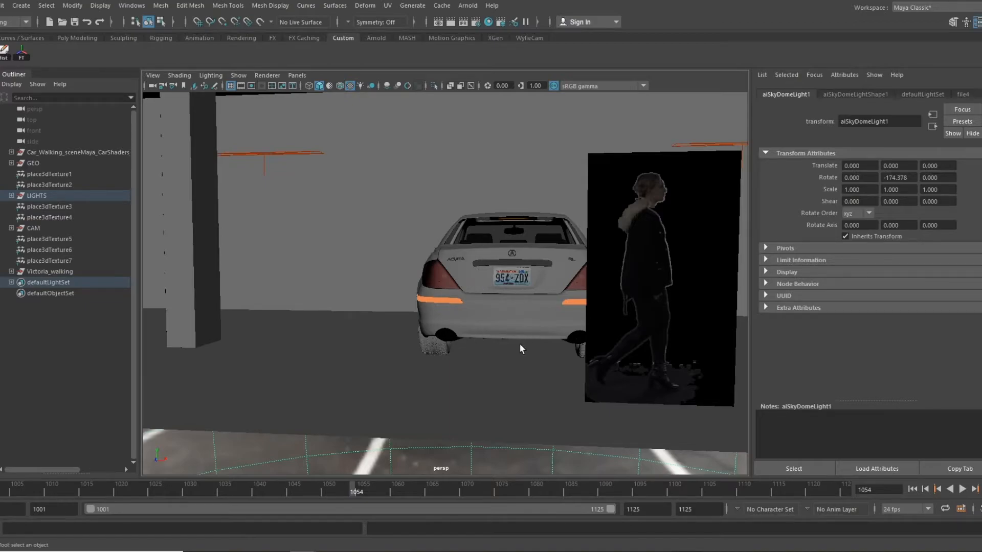
drag(354, 493, 97, 489)
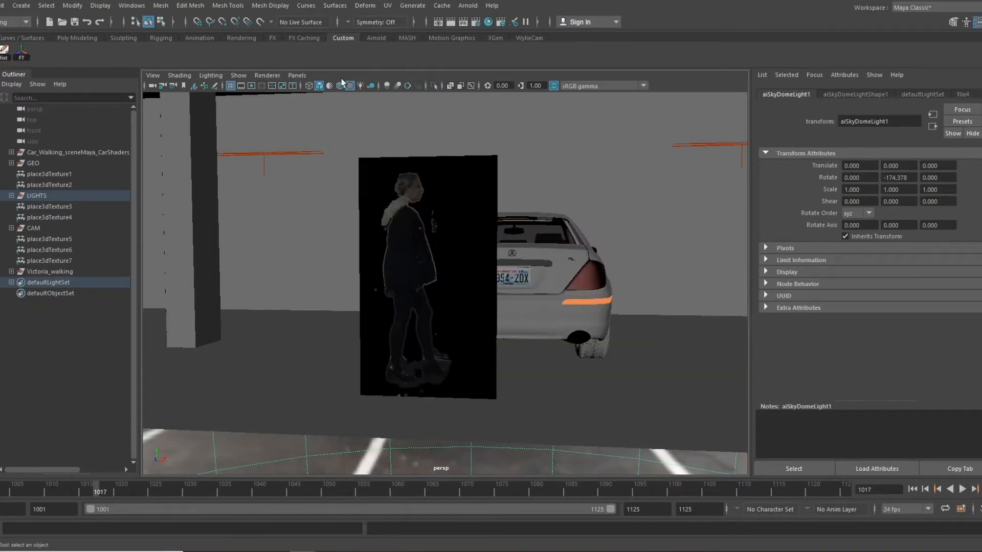
Render the perspective view in Arnold RenderView at frame 1019, with a crop region covering most of the car's rear.
click(478, 7)
click(502, 36)
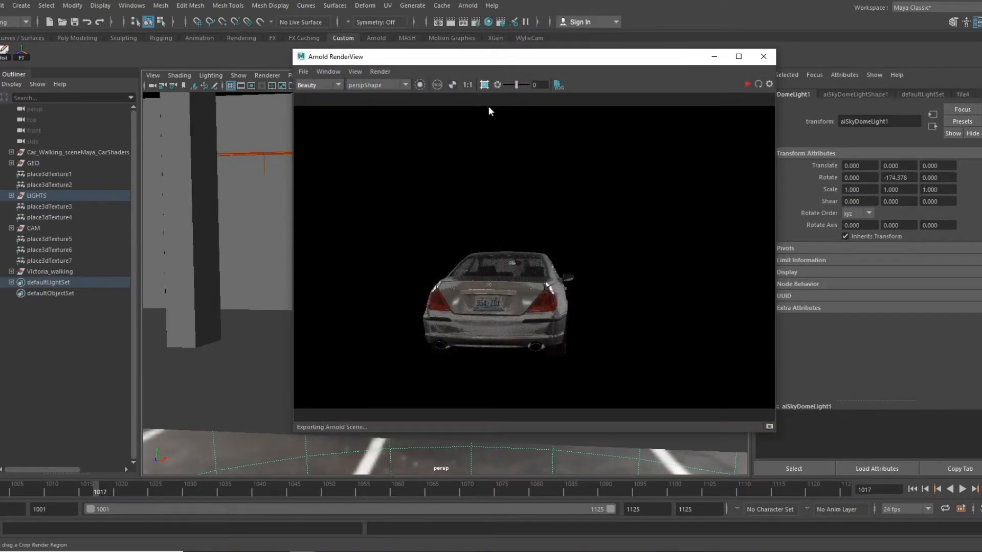
drag(573, 61, 280, 81)
shift+drag(242, 260, 280, 329)
drag(97, 494, 112, 496)
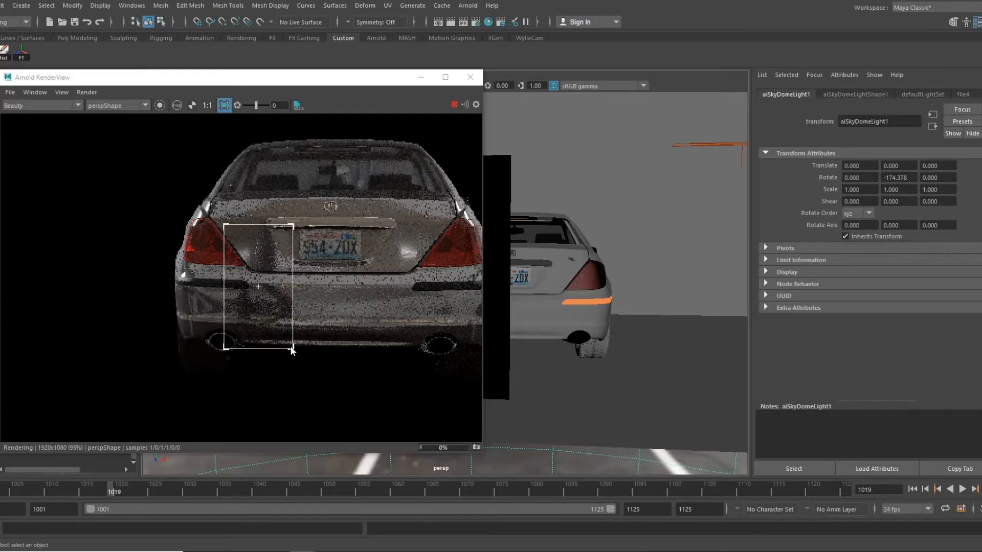
drag(301, 358, 366, 385)
drag(357, 224, 444, 164)
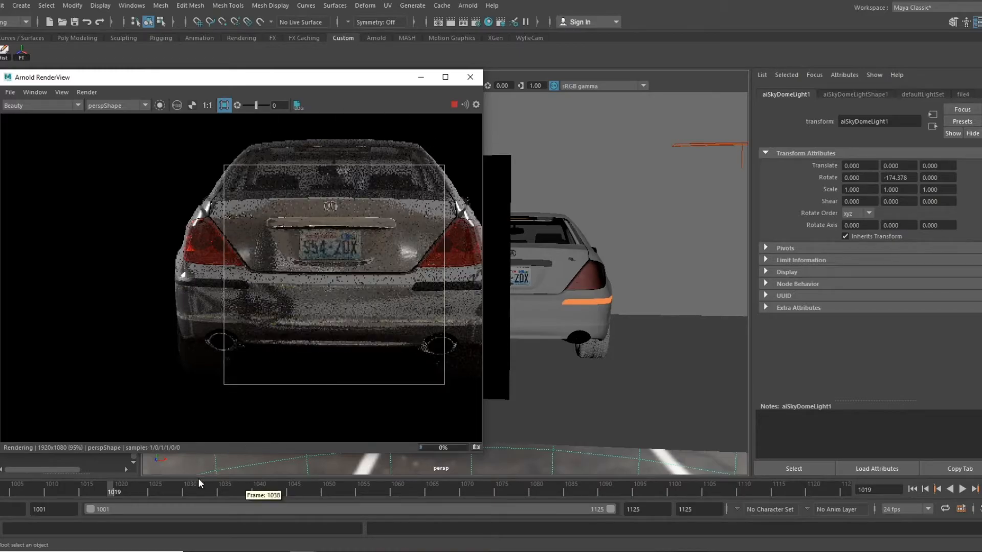
Check the woman's reflection on the car in the region render at frames 1025 and 1031, and close the render view.
drag(109, 495, 156, 492)
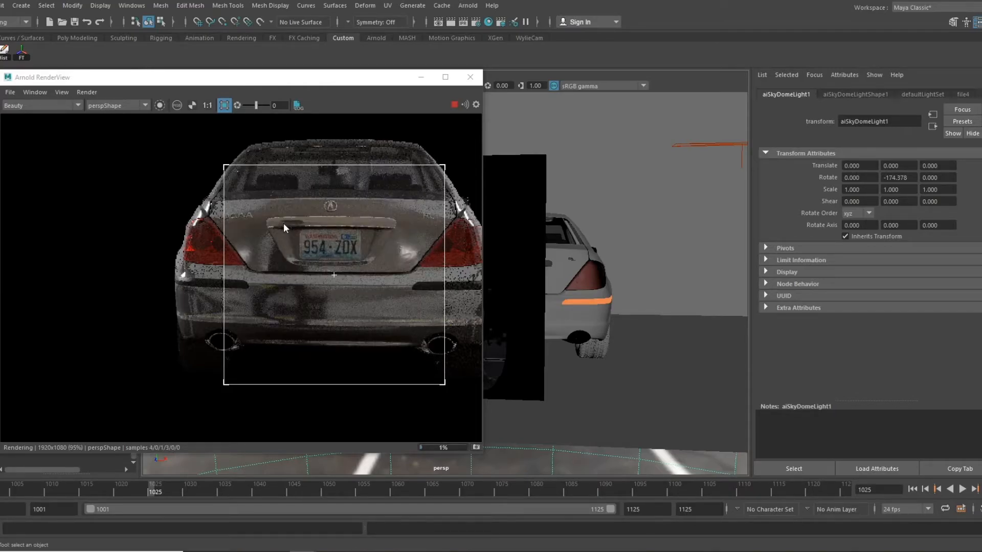
click(197, 488)
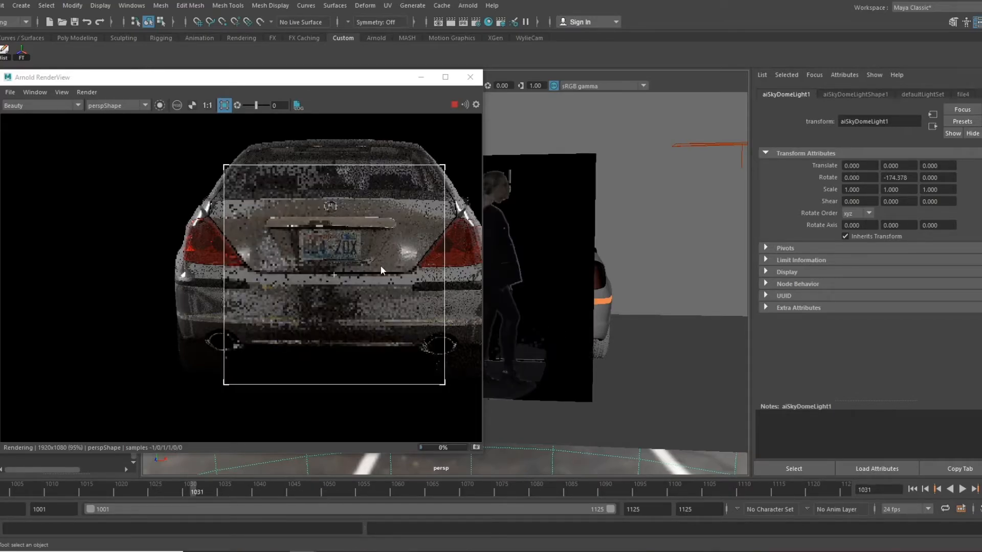
click(470, 77)
View the whole garage setup and check the AOV light group name in the sky dome light's shape attributes.
alt+drag(520, 272, 399, 327)
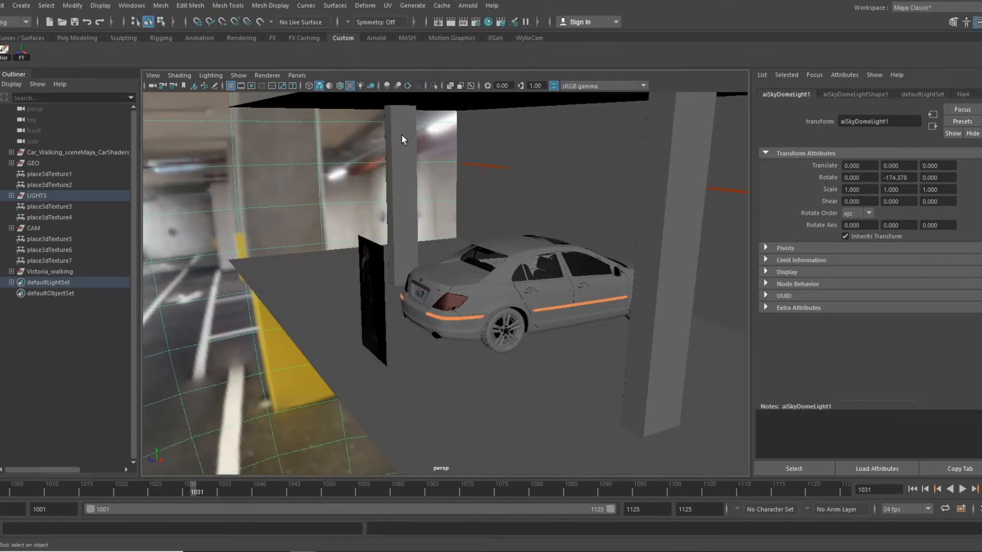
alt+drag(389, 305, 486, 297)
alt+right_drag(486, 298, 452, 279)
alt+drag(453, 279, 363, 229)
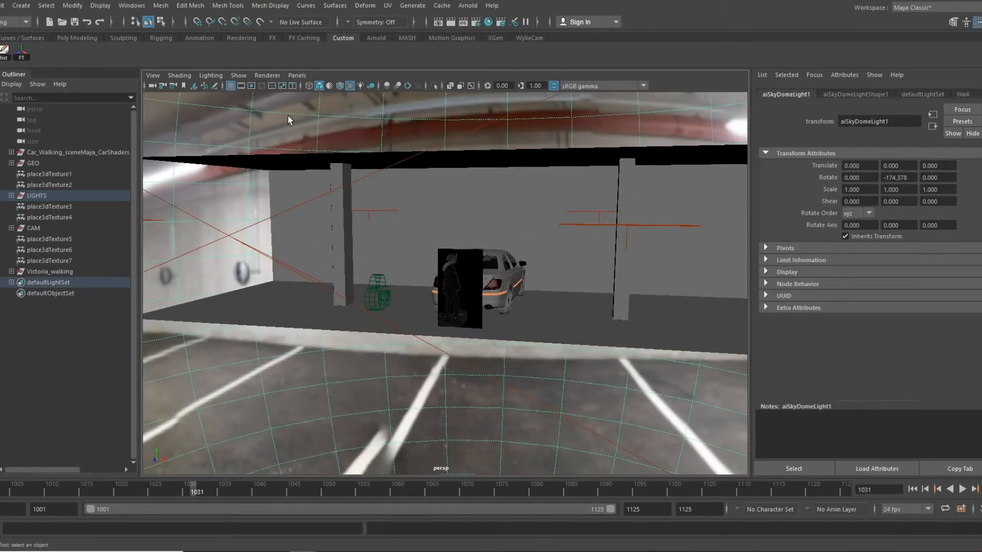
click(855, 94)
scroll(869, 230, down, 5)
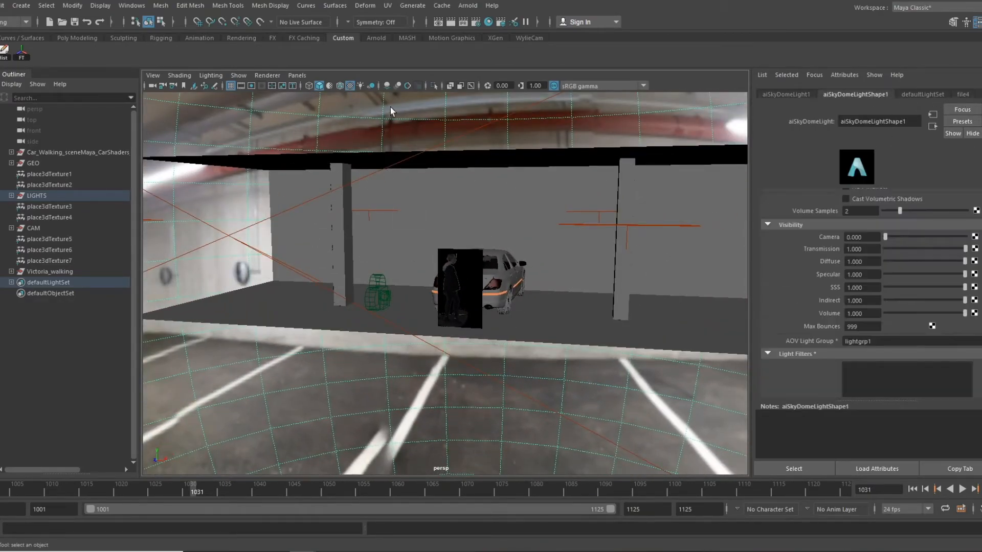
double_click(857, 341)
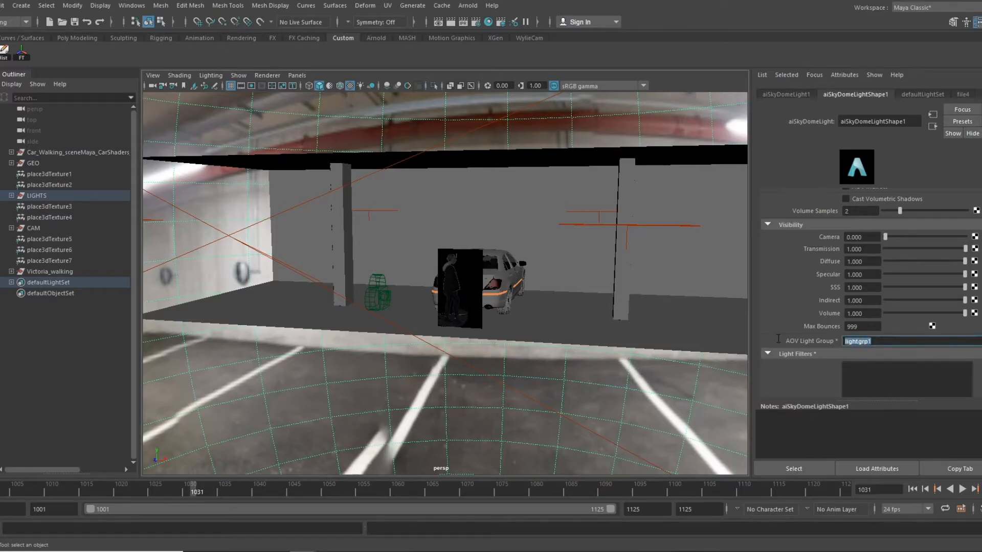
Review the active AOVs in the Render Settings, including the RGBA_lightgrp1 light group, and close the settings.
click(475, 22)
click(748, 143)
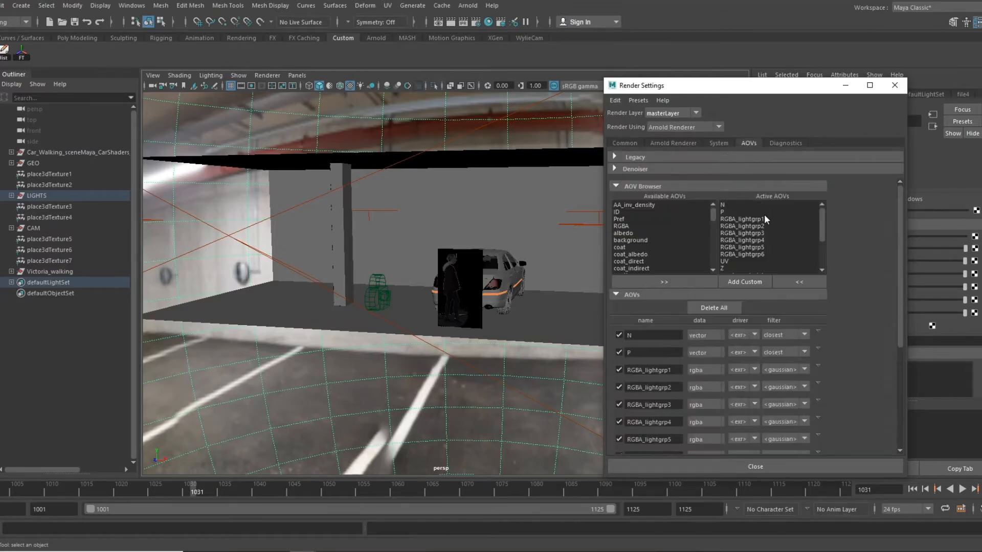
click(740, 219)
scroll(790, 247, down, 2)
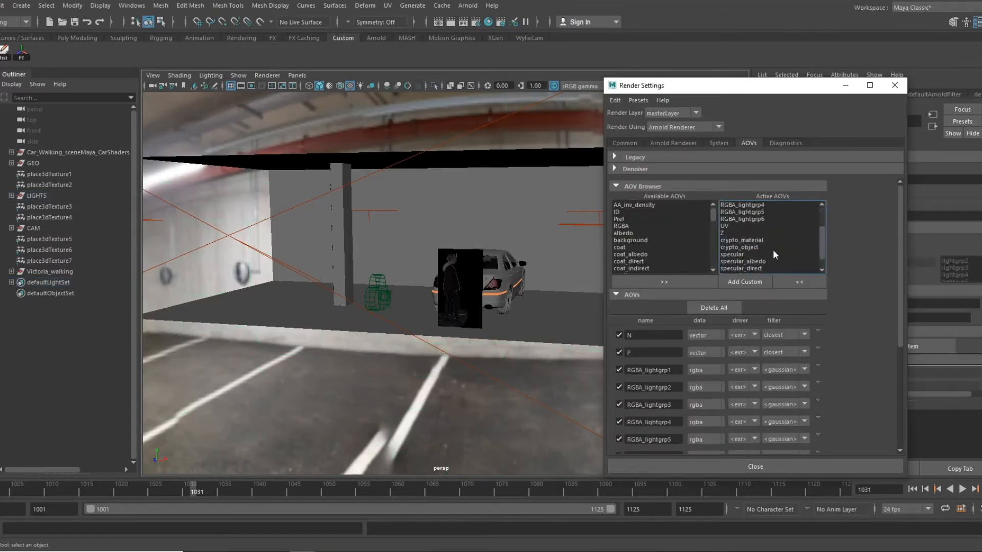
scroll(820, 227, up, 2)
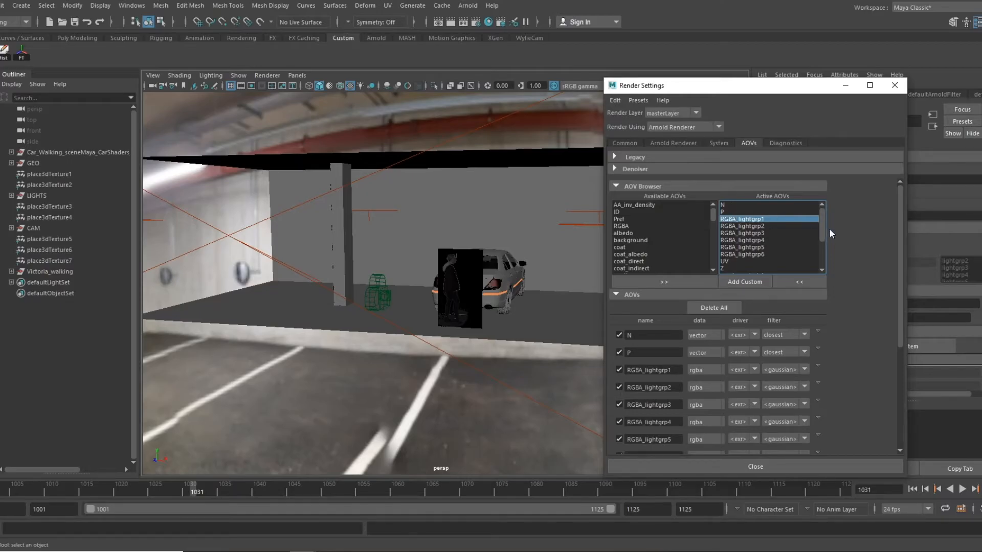
scroll(820, 237, down, 2)
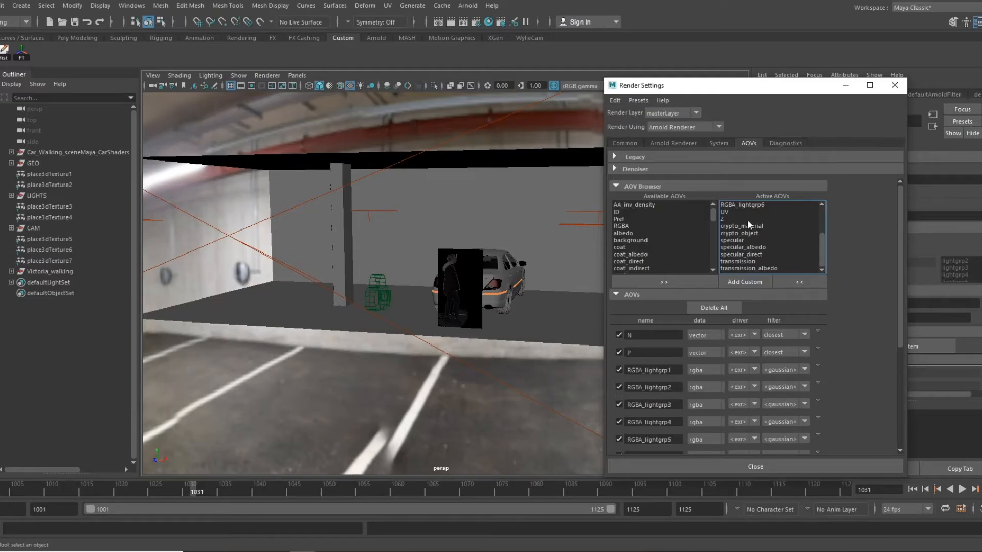
click(894, 85)
Reopen the Arnold RenderView, render through CameraShape1, and display the RGBA_lightgrp1 AOV.
click(467, 5)
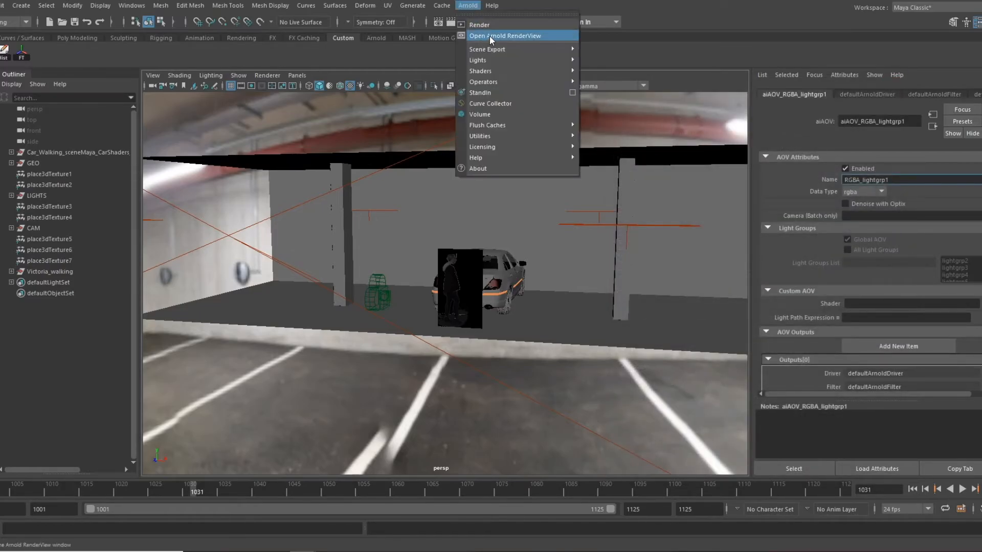
click(489, 36)
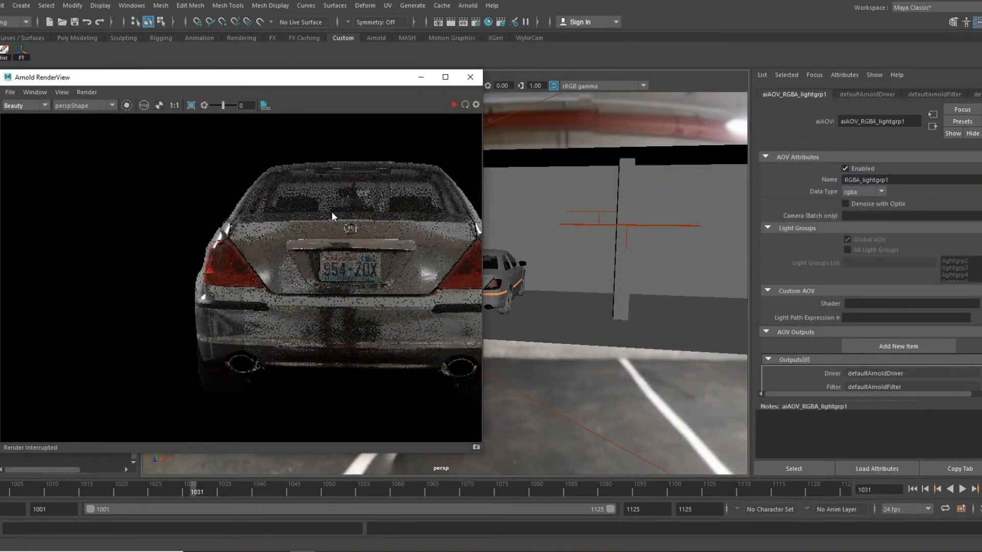
middle_drag(333, 213, 229, 217)
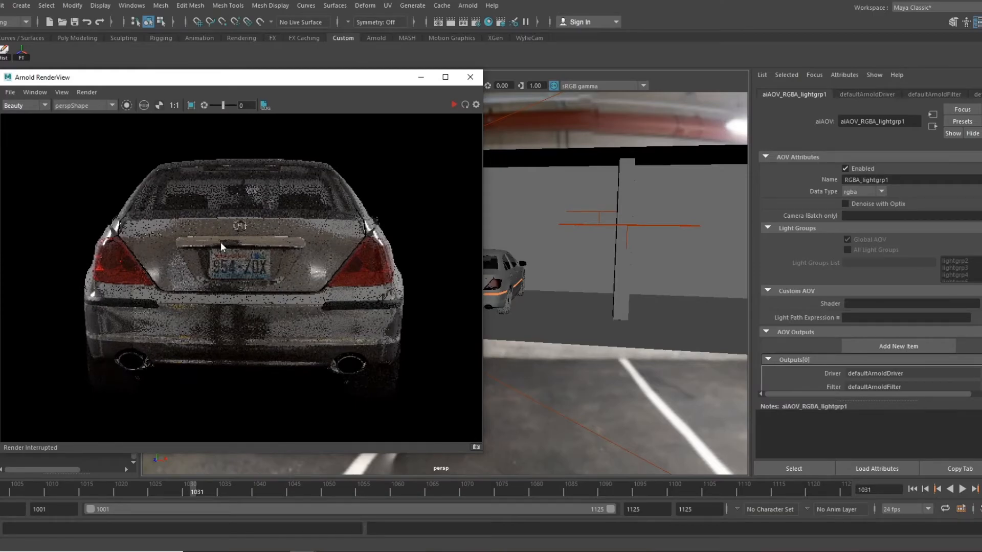
click(132, 109)
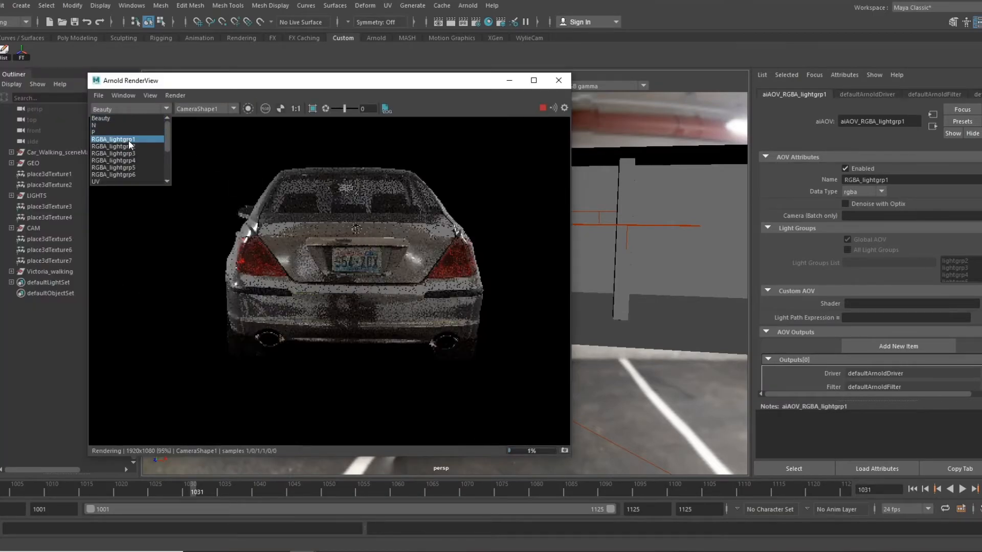
click(128, 140)
Display the light group AOVs RGBA_lightgrp2 through RGBA_lightgrp6 one after another in the car render.
click(136, 108)
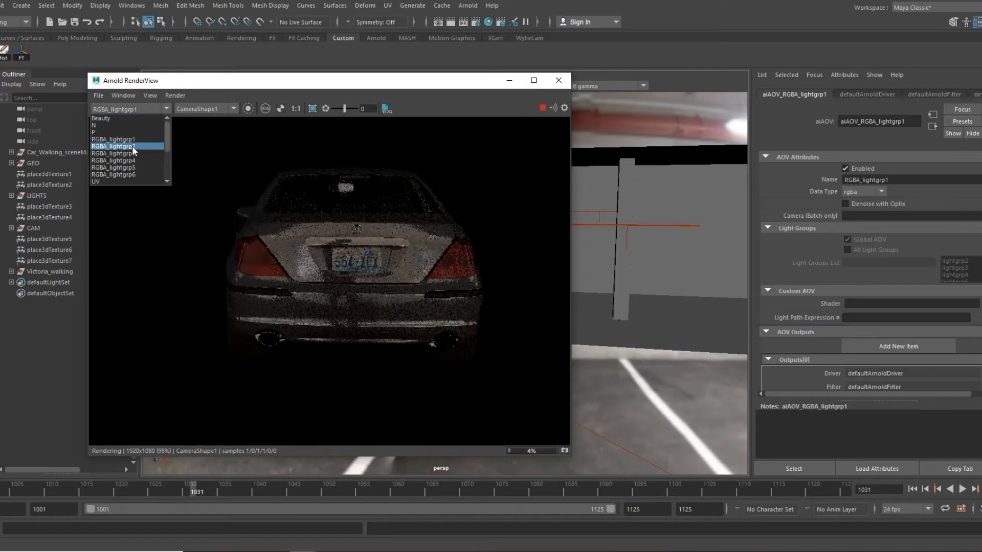
click(132, 146)
click(146, 108)
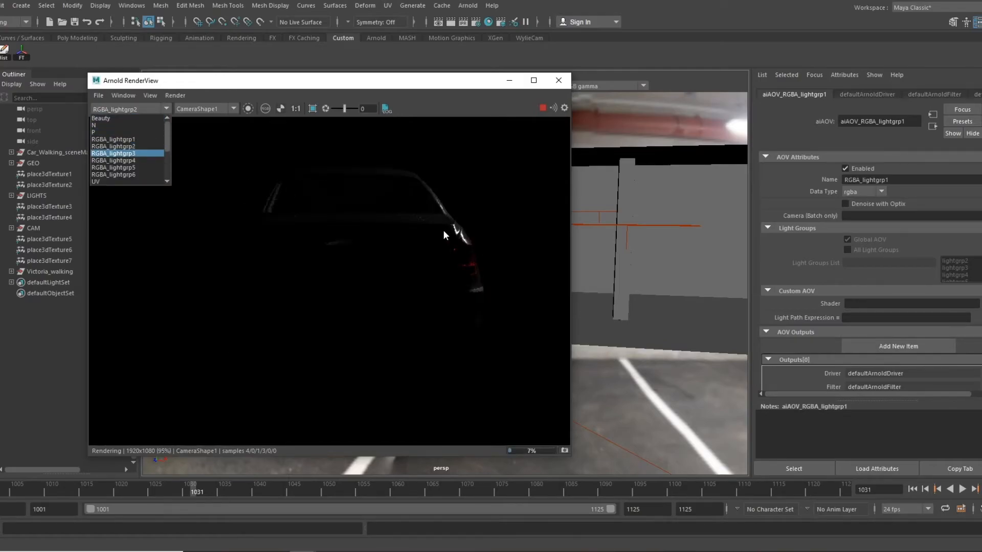
click(139, 153)
click(131, 110)
click(133, 159)
click(134, 109)
click(137, 167)
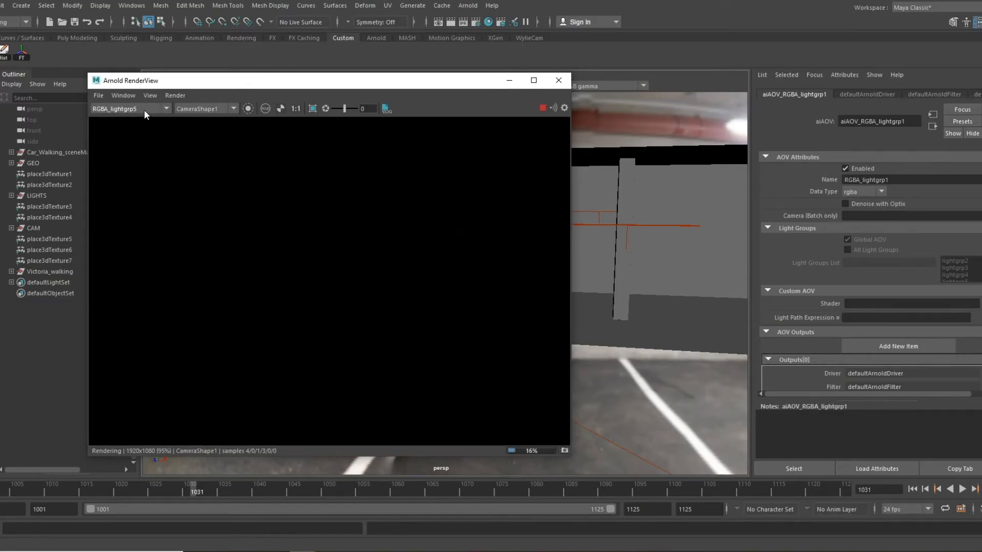
click(145, 110)
click(137, 174)
Display the N, P and UV AOVs of the car render in turn.
click(145, 109)
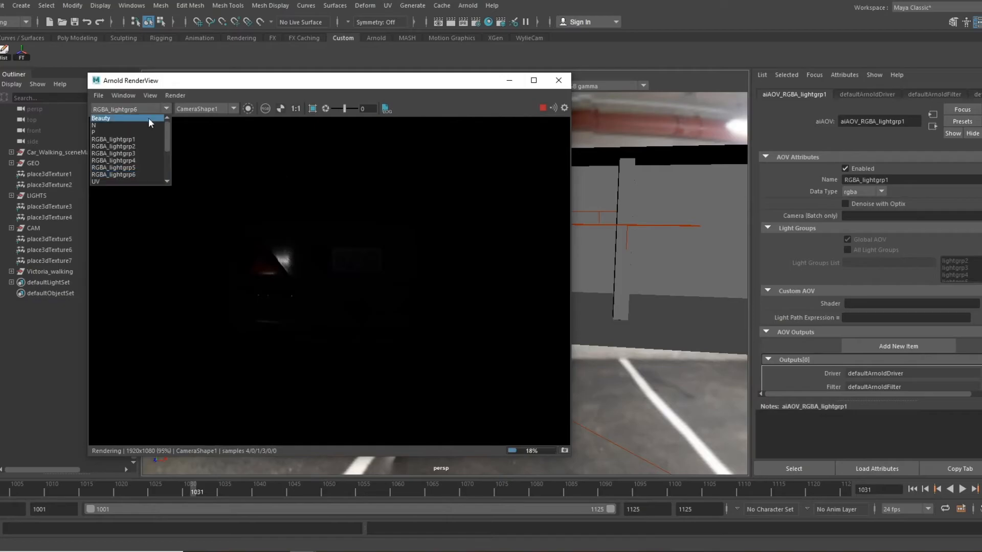
click(148, 125)
click(141, 109)
click(134, 132)
click(142, 108)
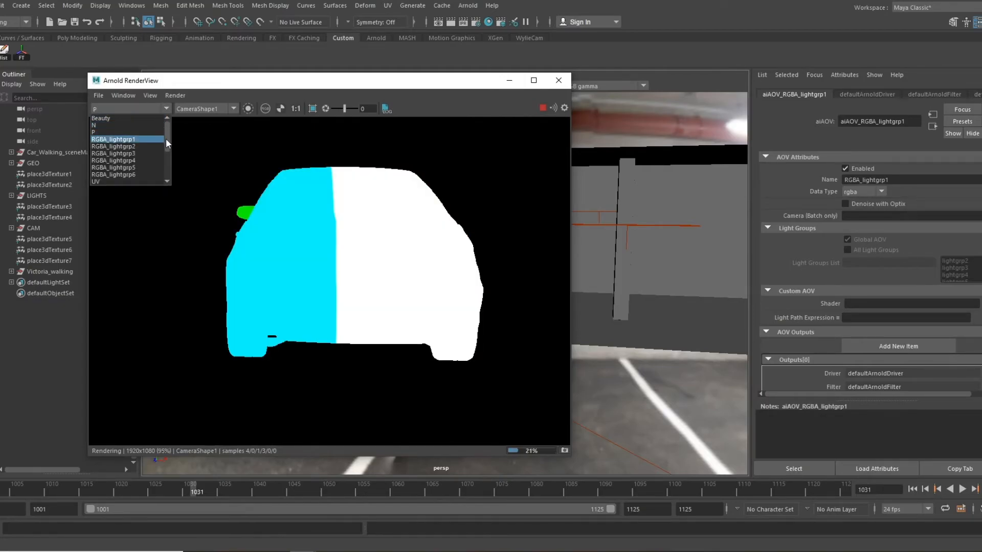
drag(165, 138, 167, 155)
click(127, 139)
Display the Z AOV, inspect its depth with the view exposure at -10, and reset the exposure.
click(141, 109)
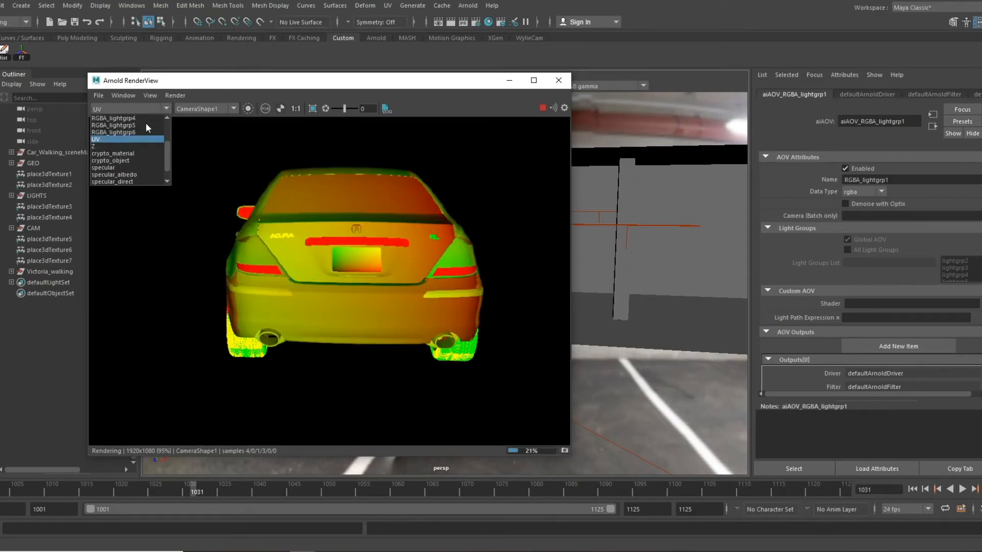
click(146, 148)
click(142, 108)
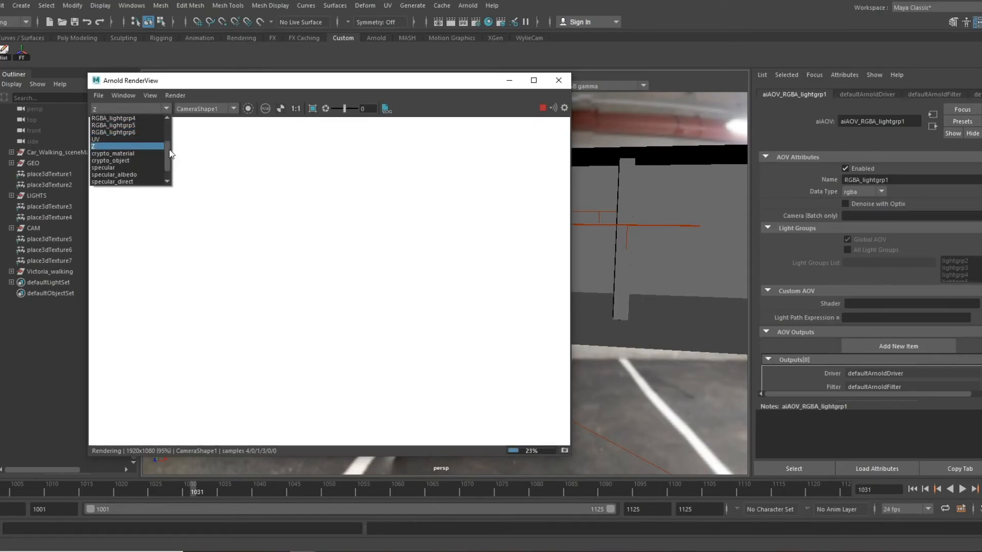
drag(341, 109, 311, 113)
click(364, 107)
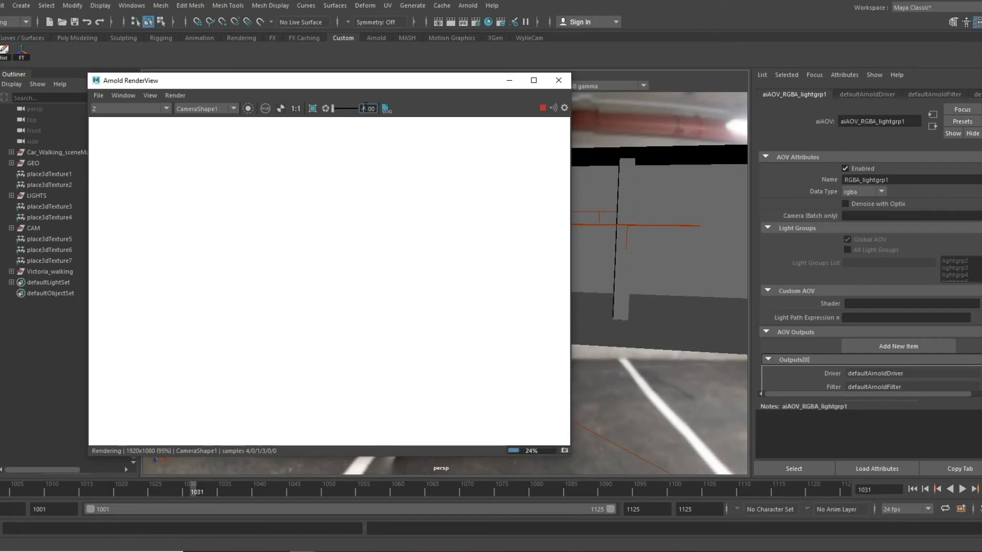
text(10)
key(Return)
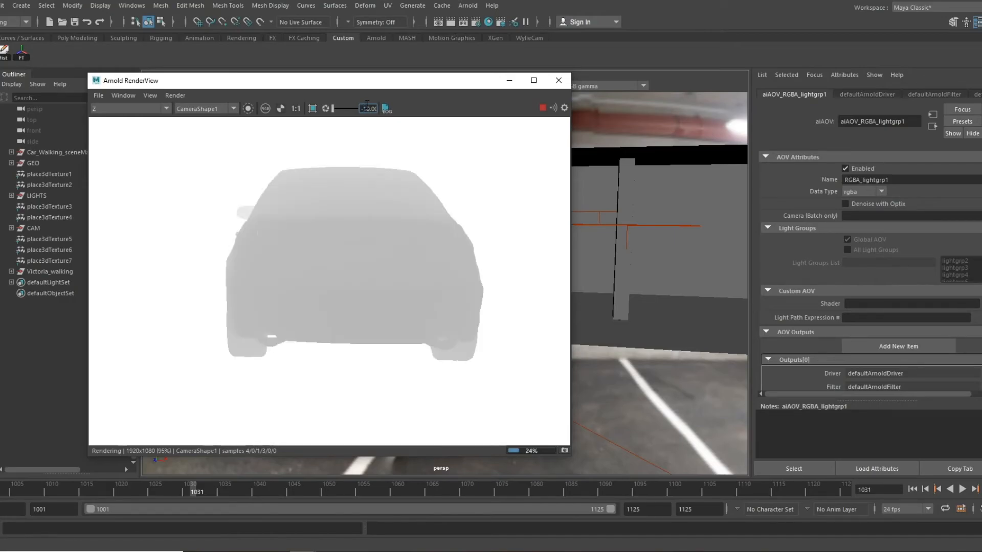
click(326, 109)
Display the specular, specular_direct and transmission_albedo AOVs of the car render in turn.
click(148, 109)
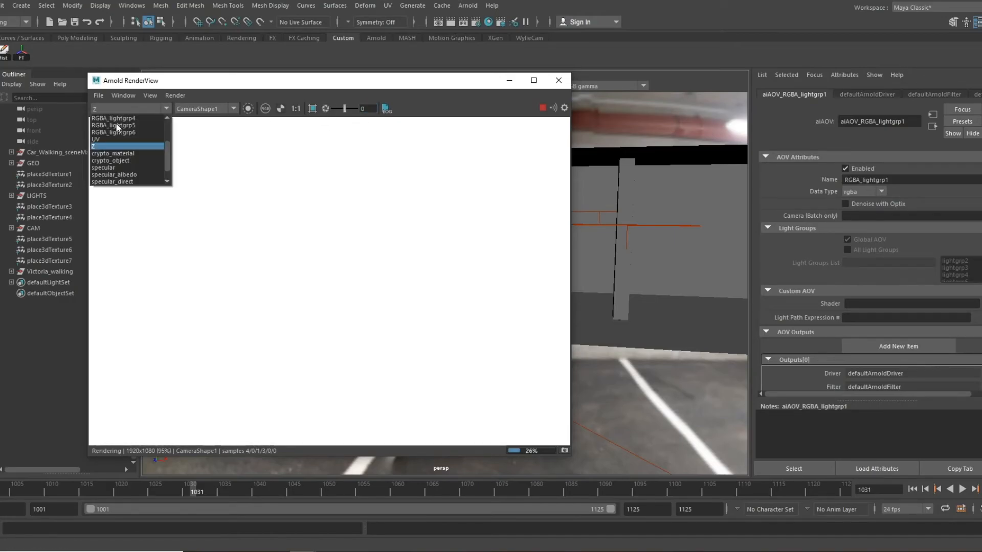
click(148, 166)
click(163, 109)
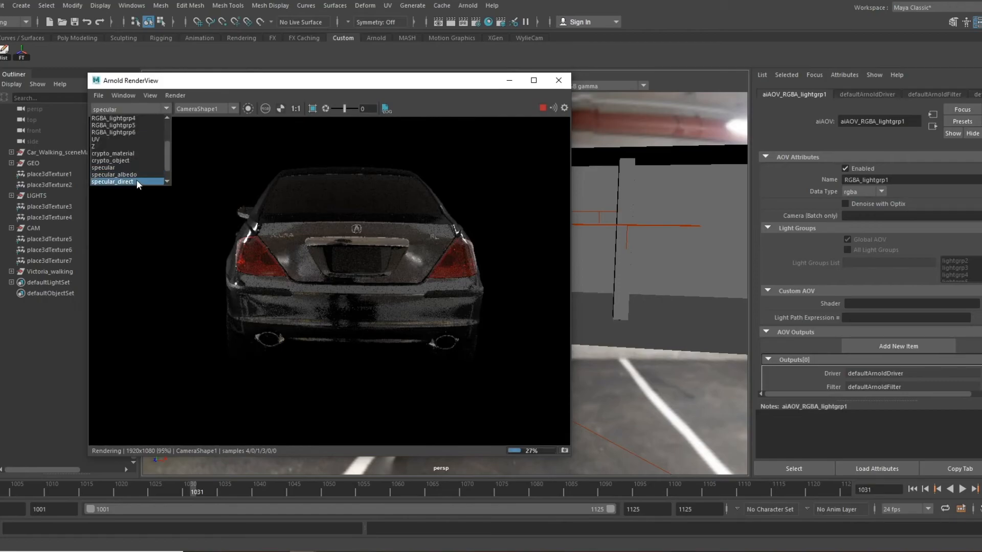
click(138, 182)
click(147, 109)
scroll(164, 155, down, 2)
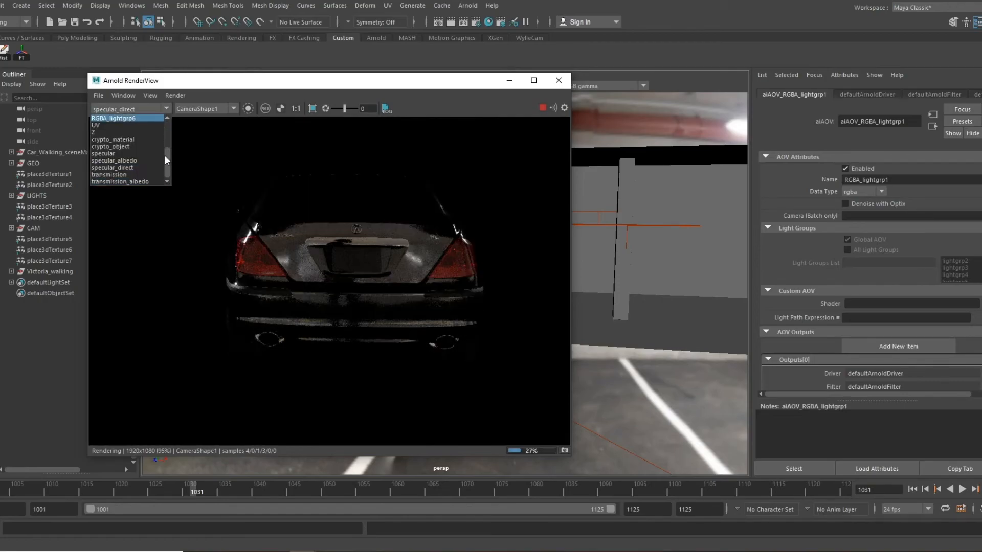
click(141, 175)
Switch the render display back to the Beauty pass and close the Arnold RenderView.
click(163, 109)
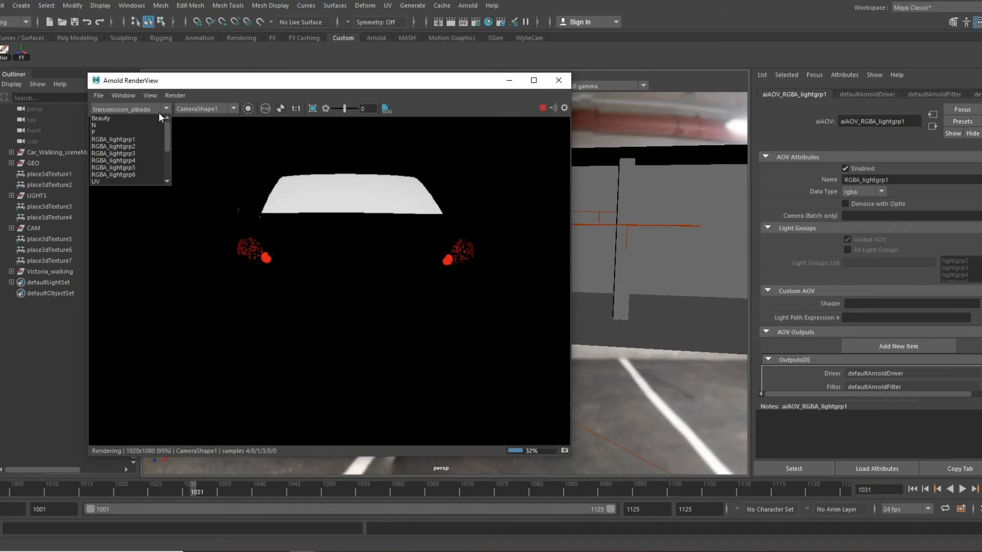
click(117, 119)
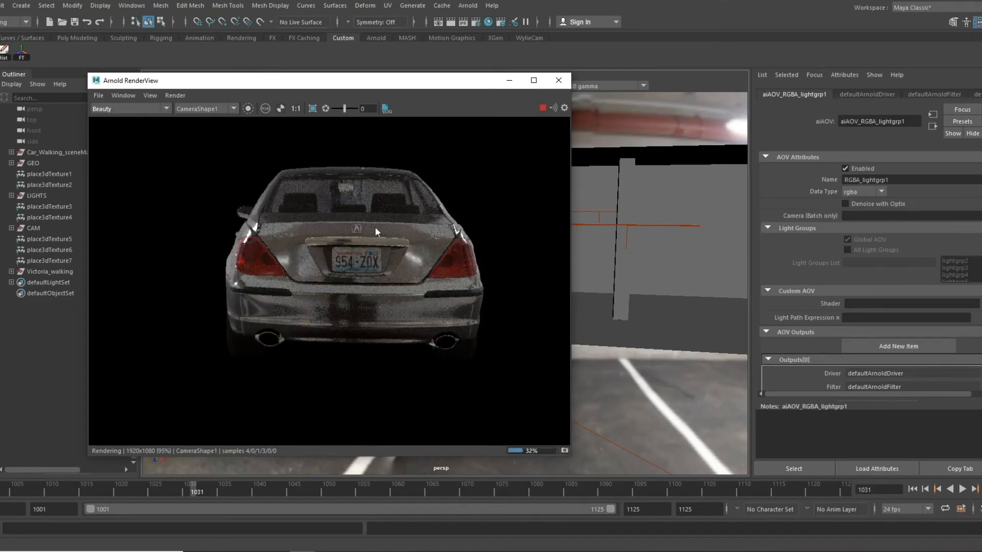
click(558, 80)
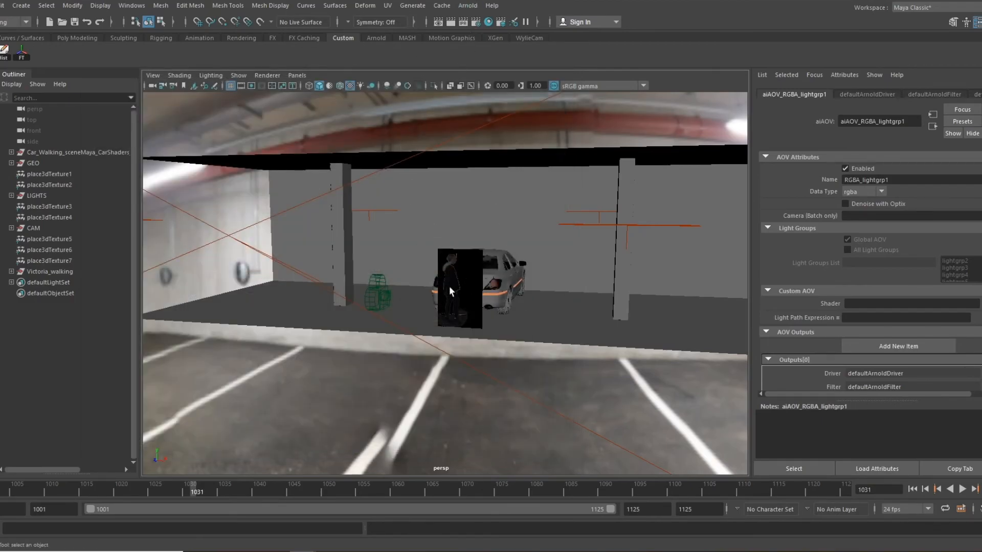
Examine the car and walking woman plate from several angles, and review the animation through Camera01 back to frame 1031.
alt+drag(461, 275, 375, 280)
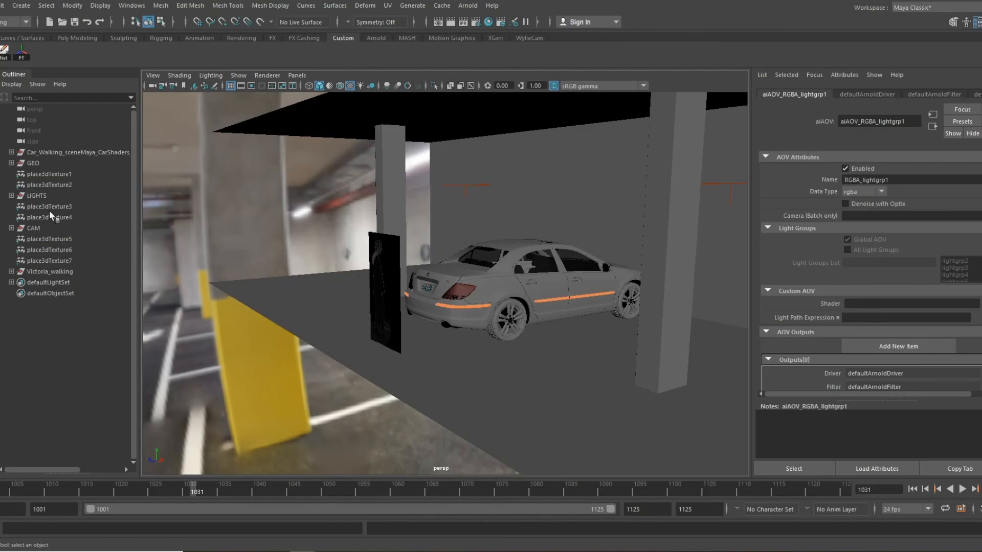
alt+drag(413, 262, 476, 256)
alt+drag(559, 318, 479, 262)
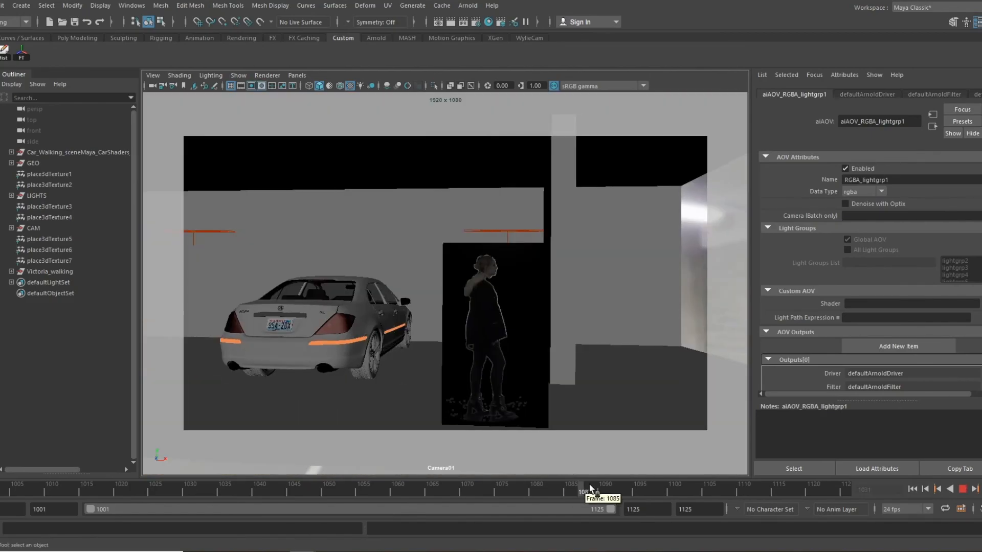
drag(589, 484, 183, 471)
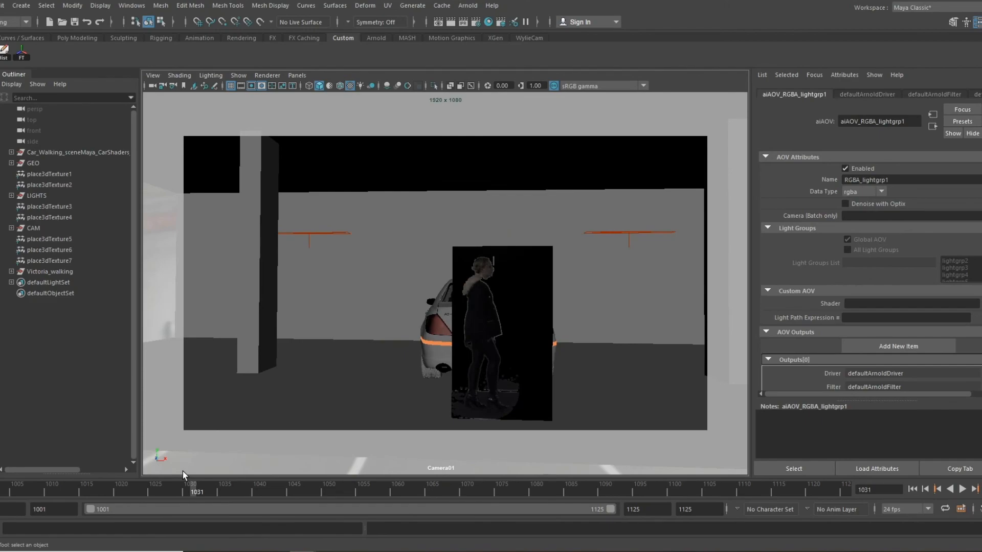